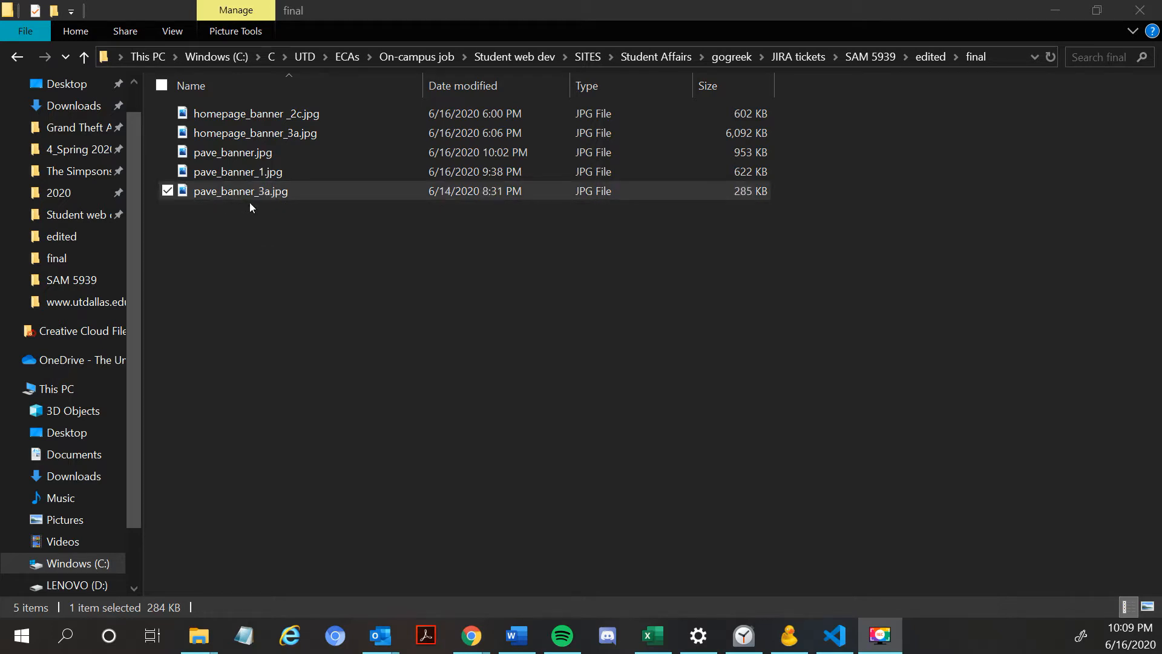
Step: View the group photo pave_banner_3a.jpg in a maximized photo viewer and close it
{"action": "double_click", "coordinate": [254, 203]}
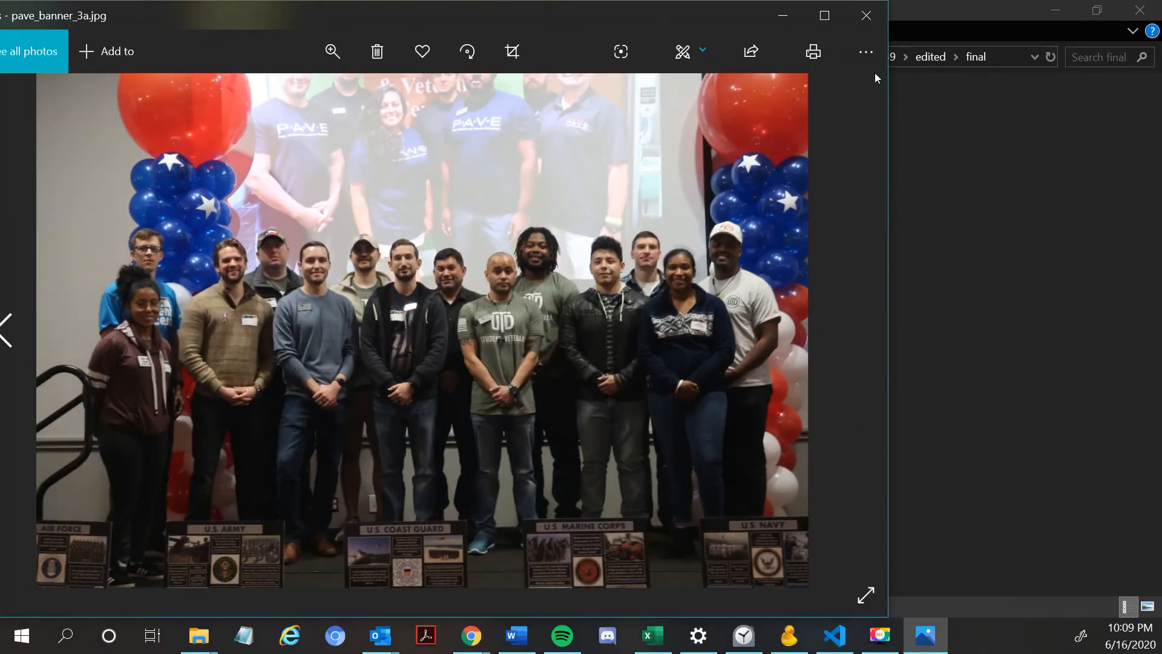
{"action": "left_click", "coordinate": [825, 15]}
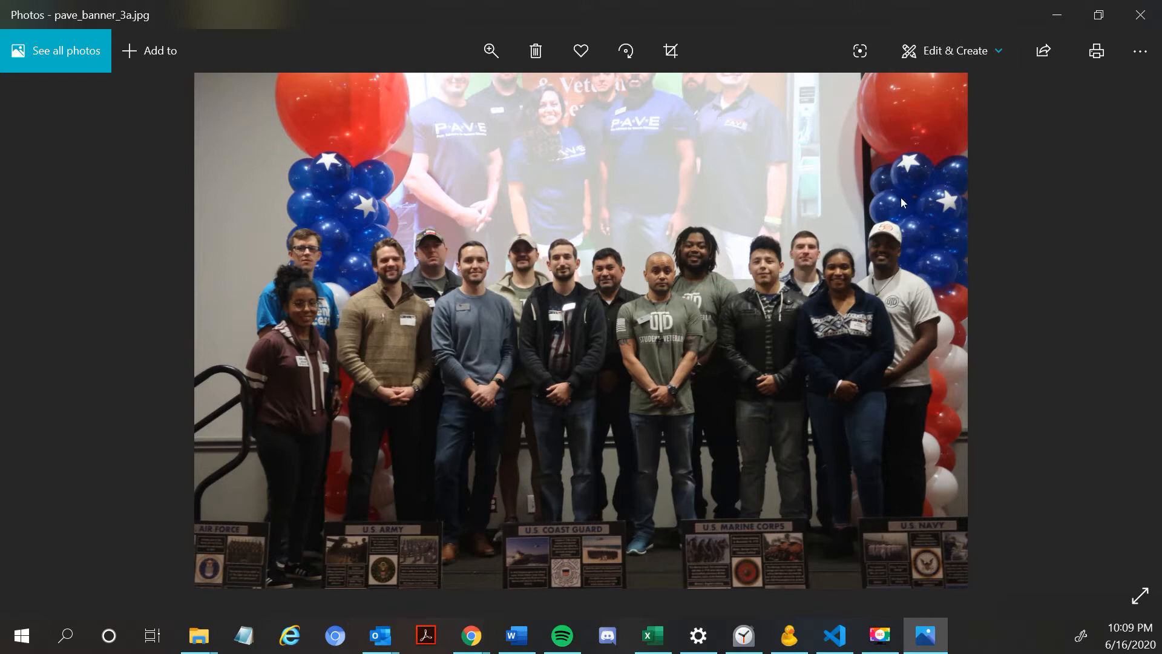
{"action": "left_click", "coordinate": [1140, 15]}
Step: Open pave_banner_3a.jpg in Adobe Photoshop 2020
{"action": "right_click", "coordinate": [316, 190]}
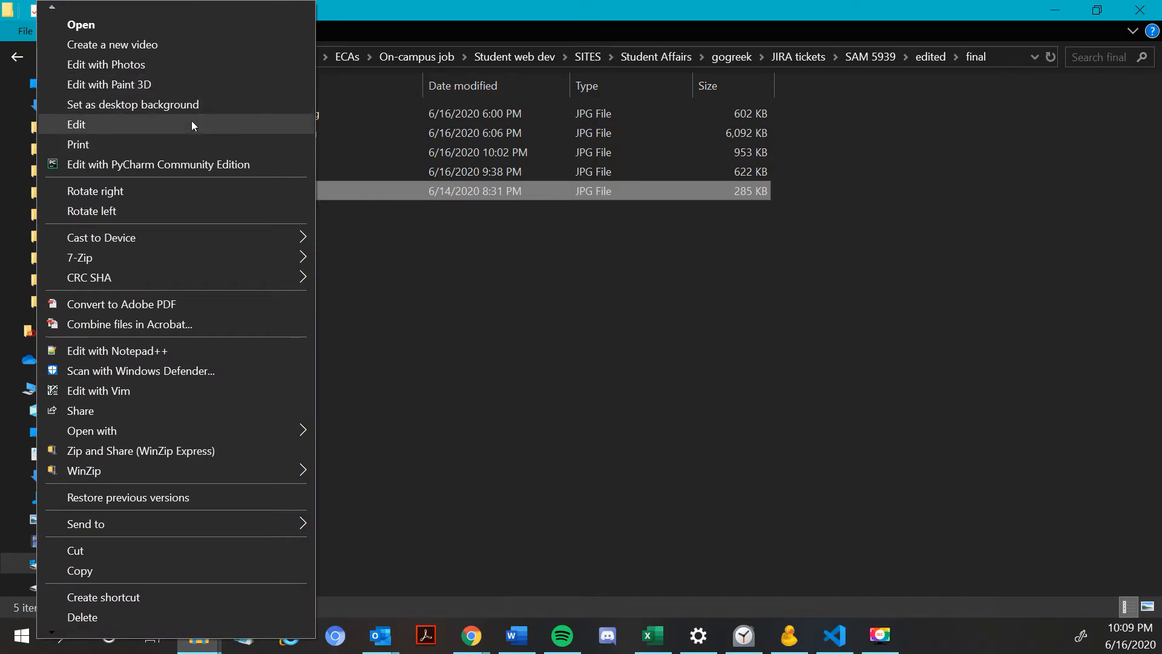
{"action": "mouse_move", "coordinate": [154, 430]}
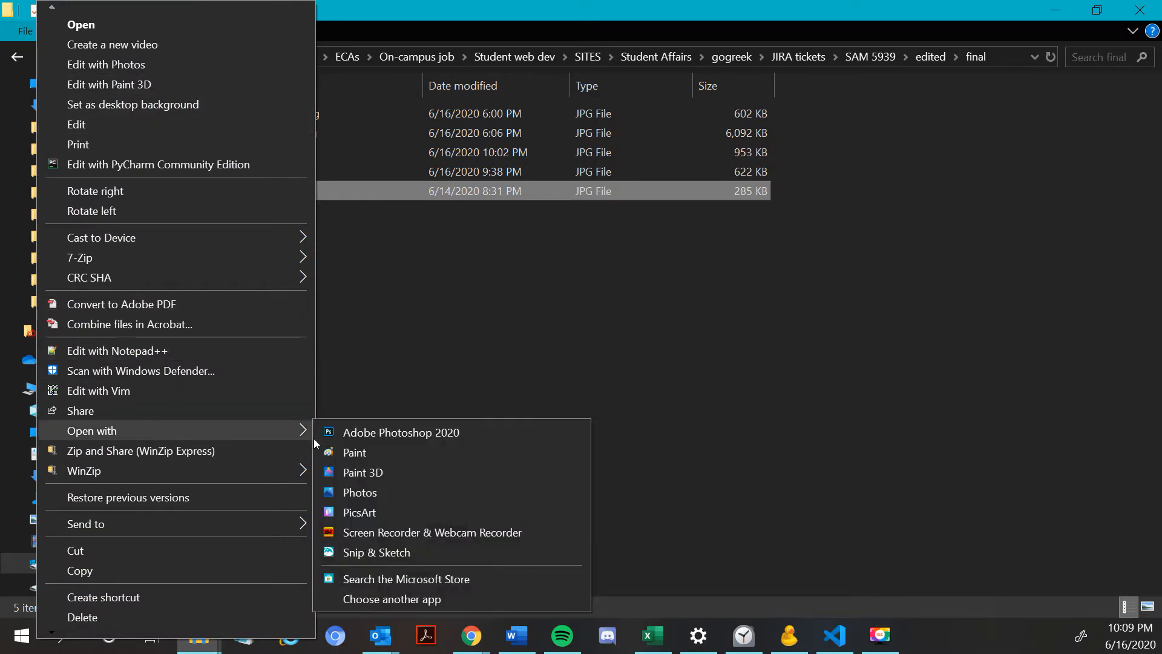
{"action": "left_click", "coordinate": [342, 437]}
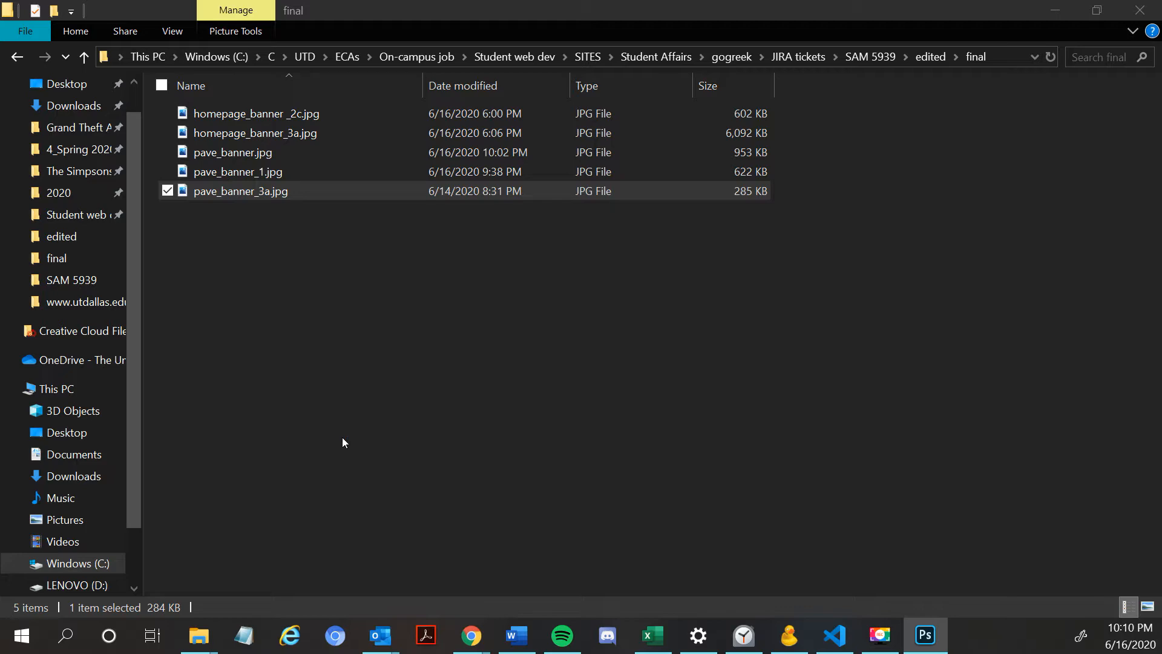
{"action": "left_click", "coordinate": [928, 640]}
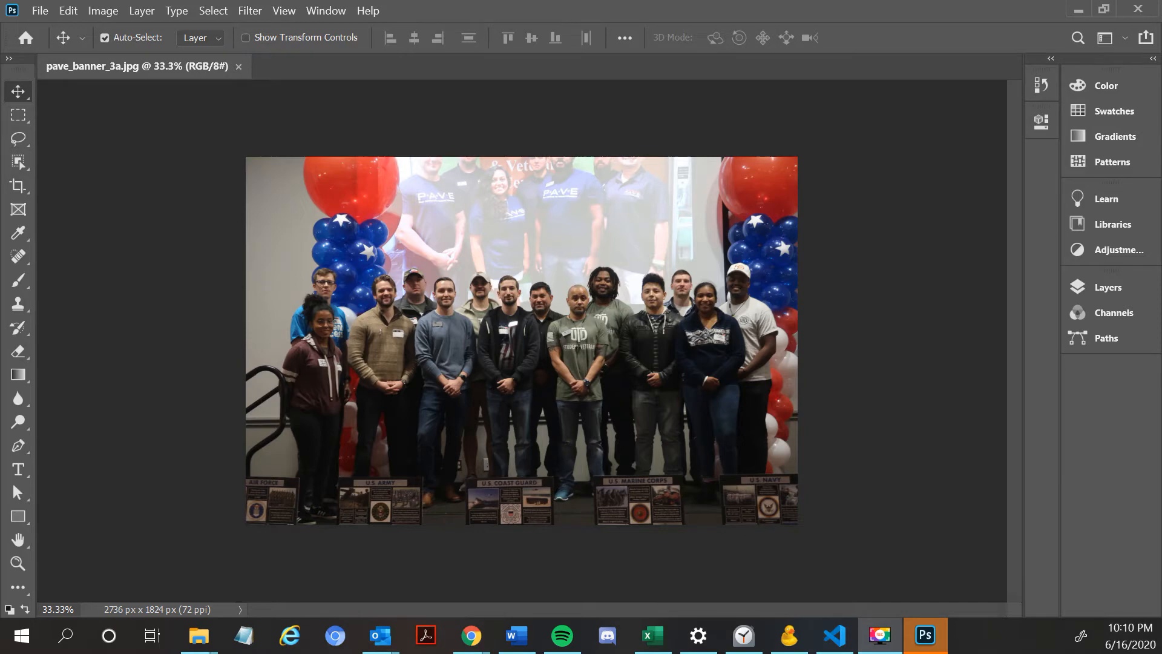
{"action": "key", "text": "super+d"}
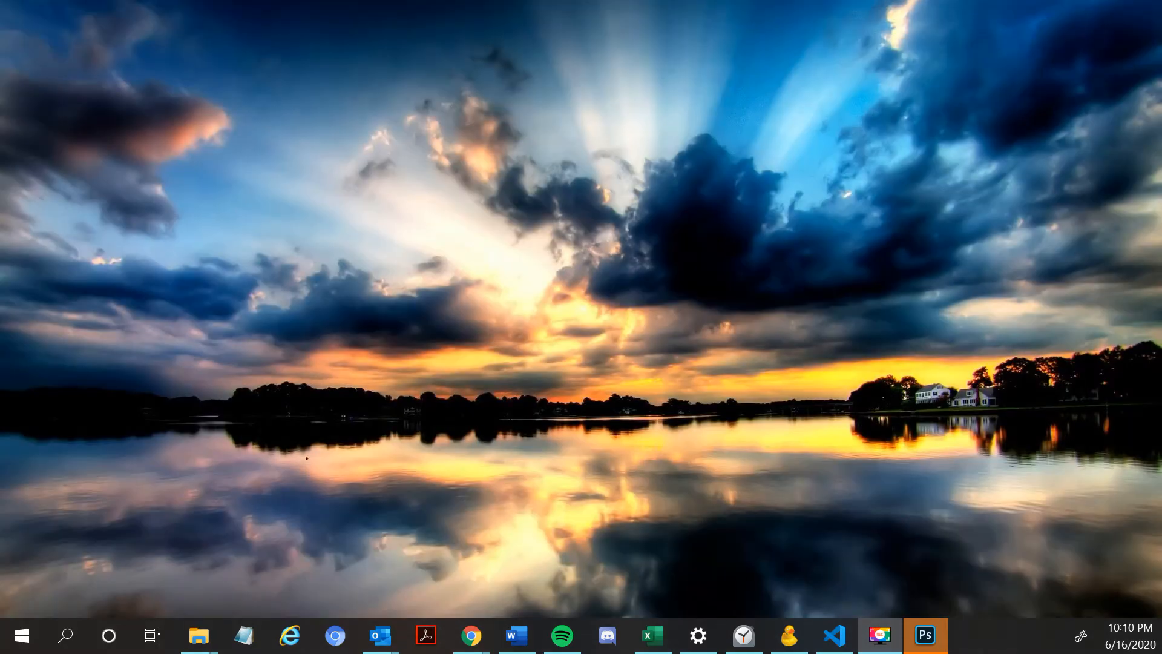
{"action": "key", "text": "super+d"}
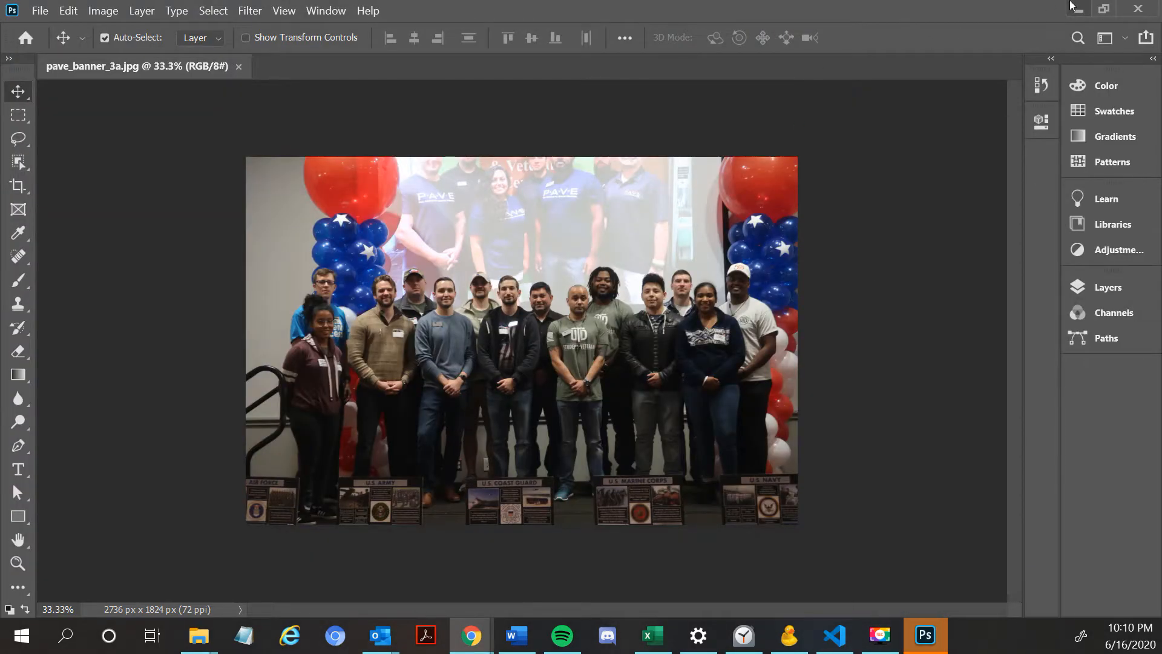
{"action": "left_click", "coordinate": [1077, 8]}
{"action": "left_click", "coordinate": [475, 173]}
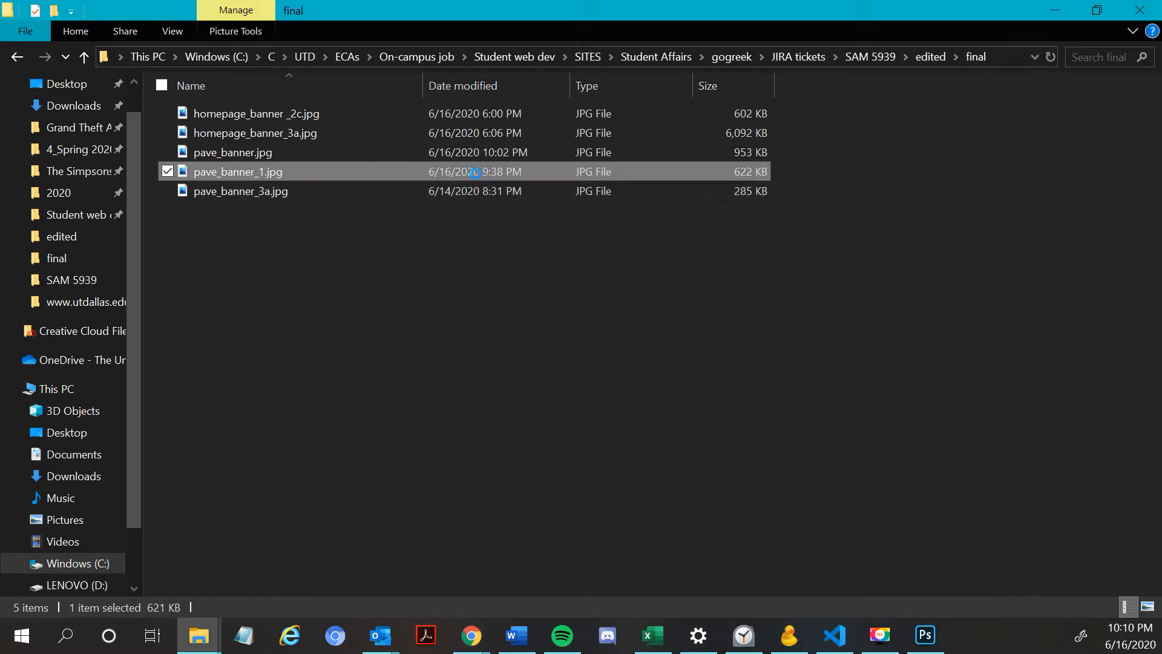
{"action": "right_click", "coordinate": [476, 176]}
{"action": "left_click", "coordinate": [615, 181]}
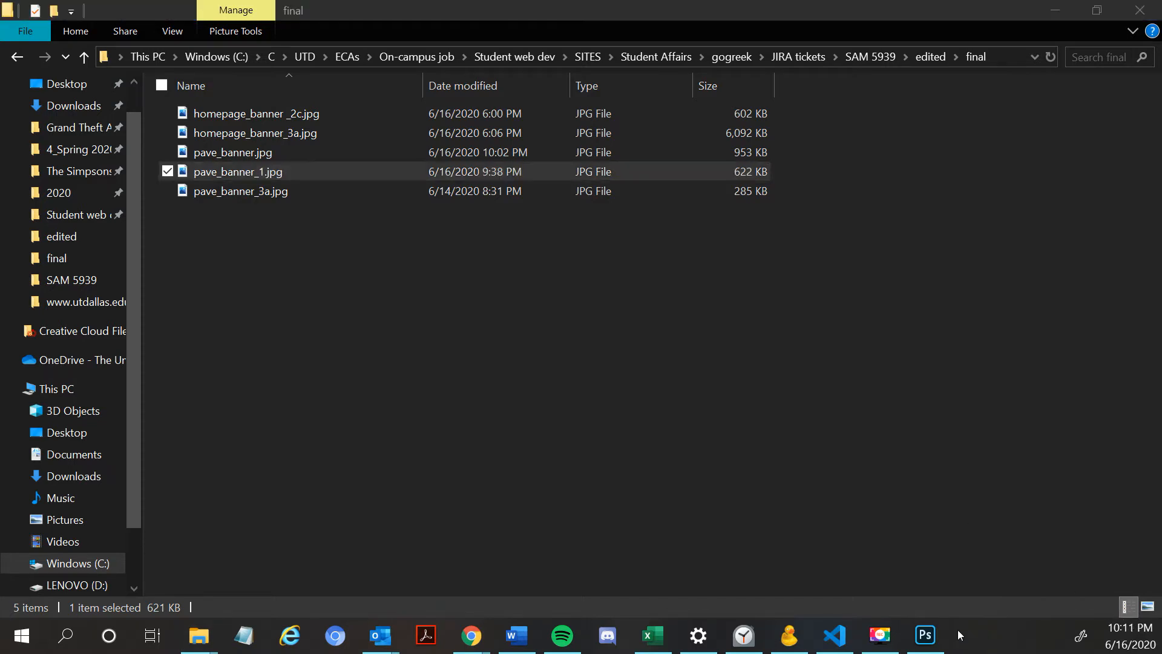
{"action": "left_click", "coordinate": [933, 639]}
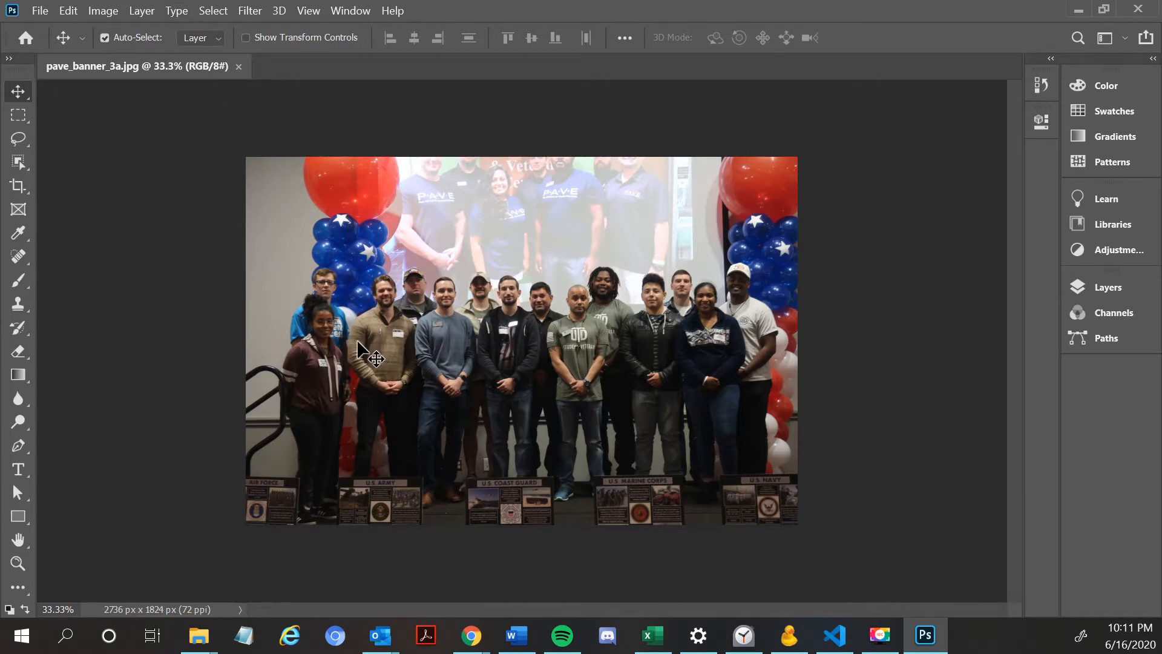
Step: Use the Crop tool at a 2400:700 ratio to extend the canvas beside the full-height photo to 6254 x 1824 px
{"action": "key", "text": "c"}
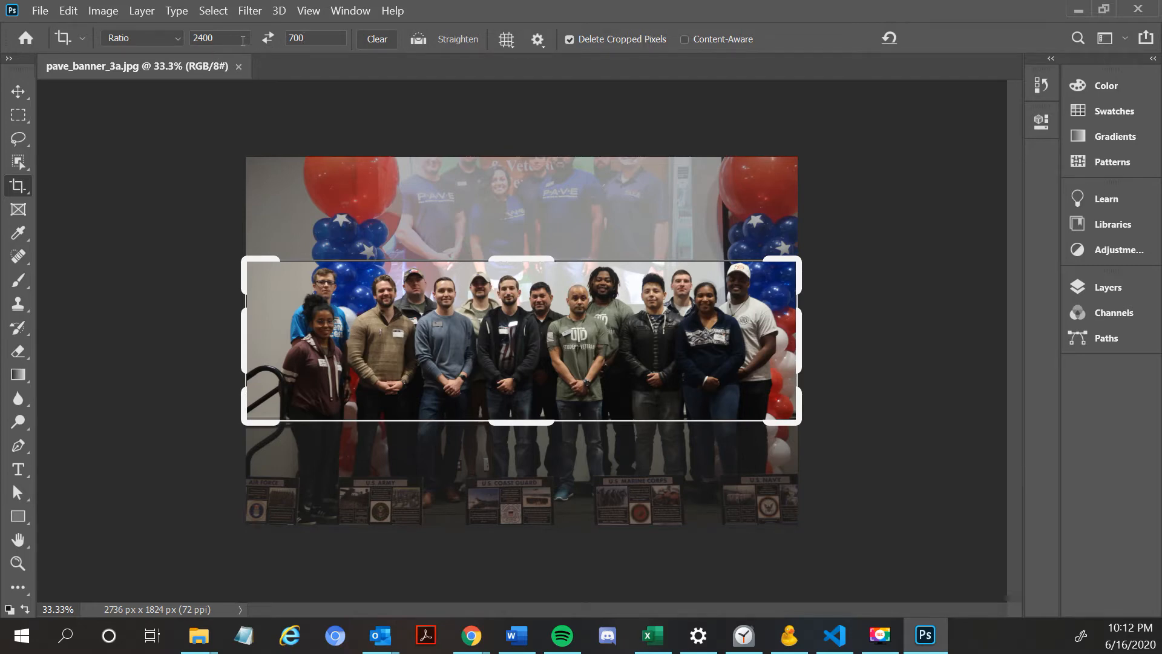
{"action": "left_click", "coordinate": [216, 37]}
{"action": "left_click_drag", "start_coordinate": [795, 264], "coordinate": [960, 125]}
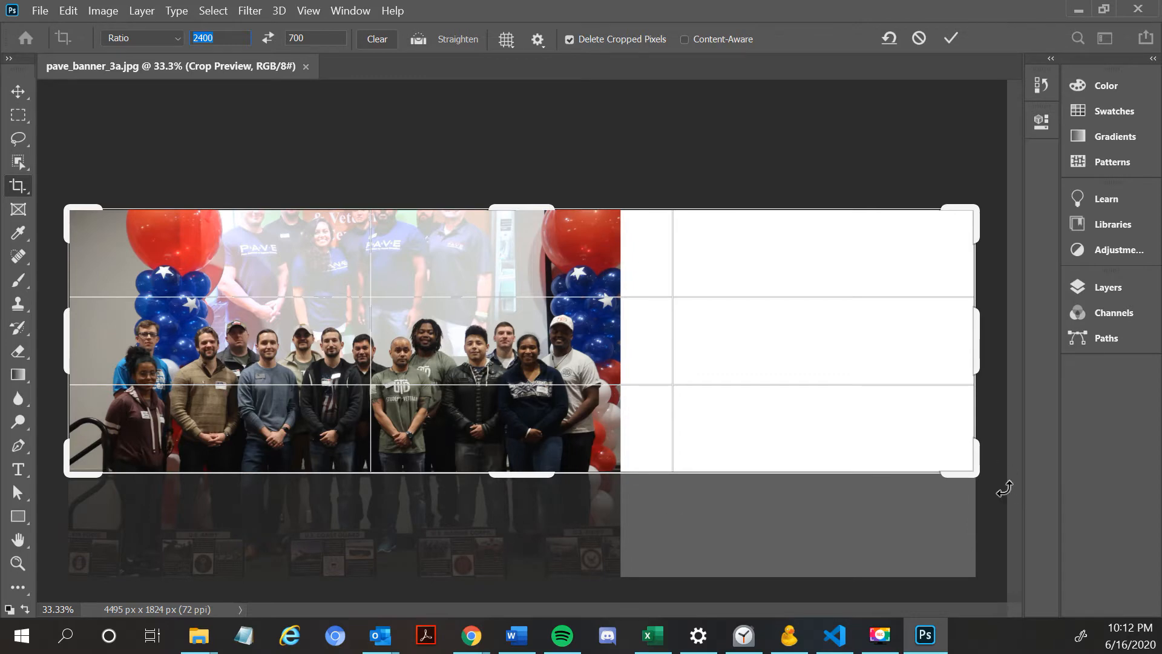
{"action": "left_click_drag", "start_coordinate": [972, 474], "coordinate": [1017, 575]}
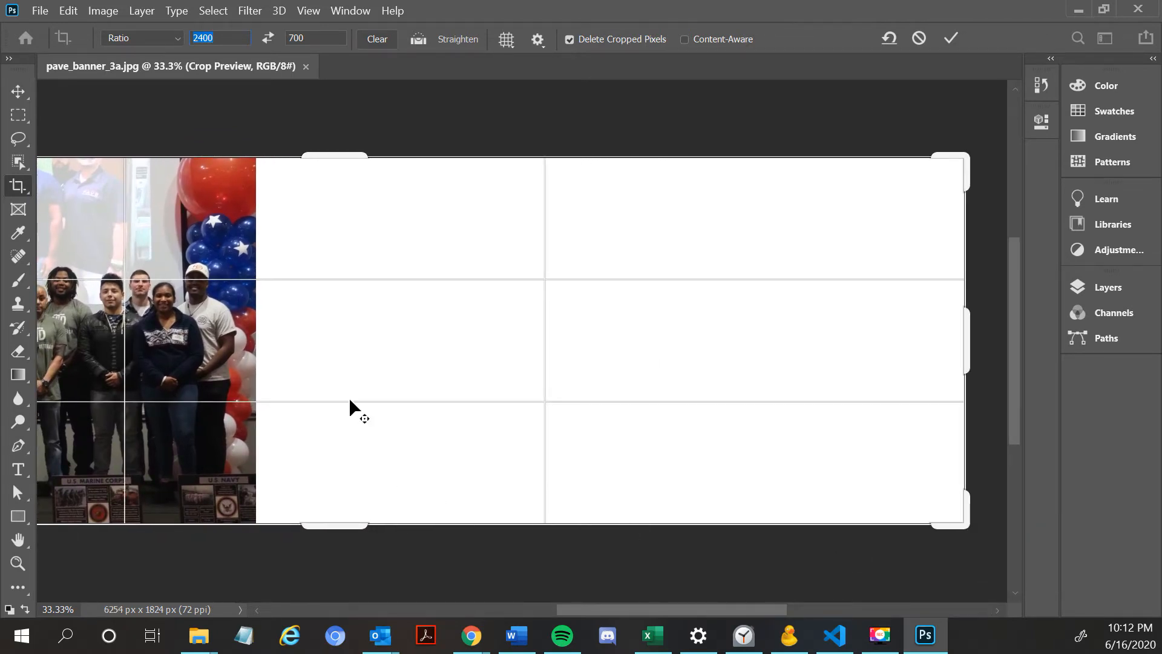
{"action": "left_click", "coordinate": [22, 94]}
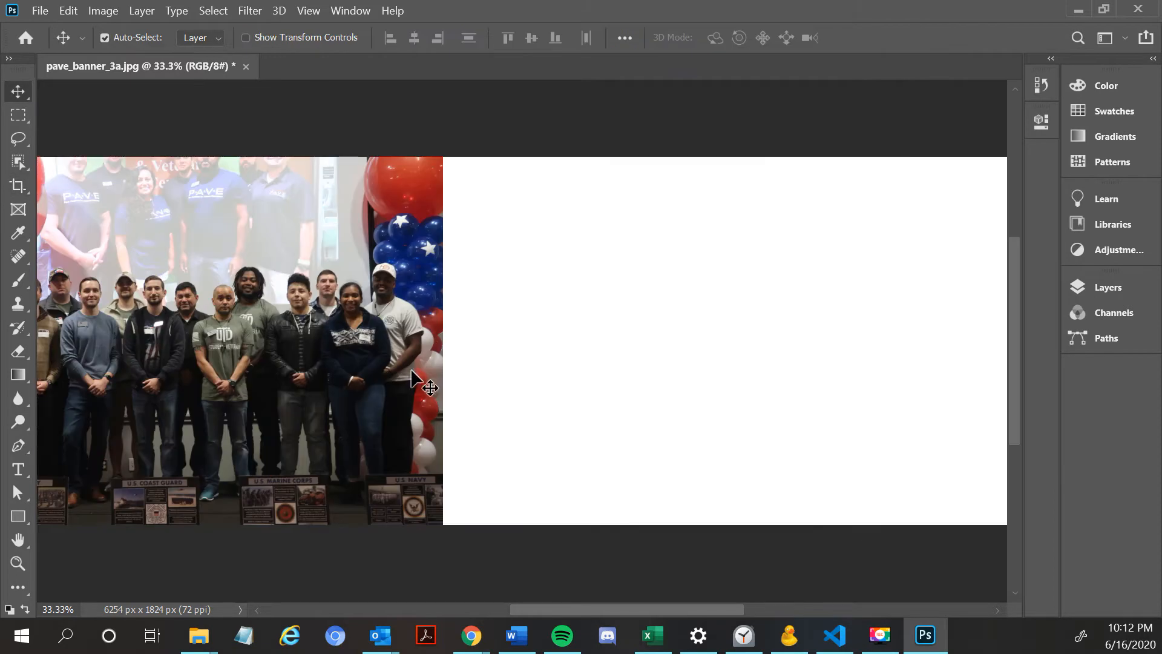
Step: Start another 2400:700 crop and shift the photo within the frame until it sits near the horizontal centre
{"action": "scroll", "coordinate": [413, 373], "scroll_direction": "down", "scroll_amount": 2}
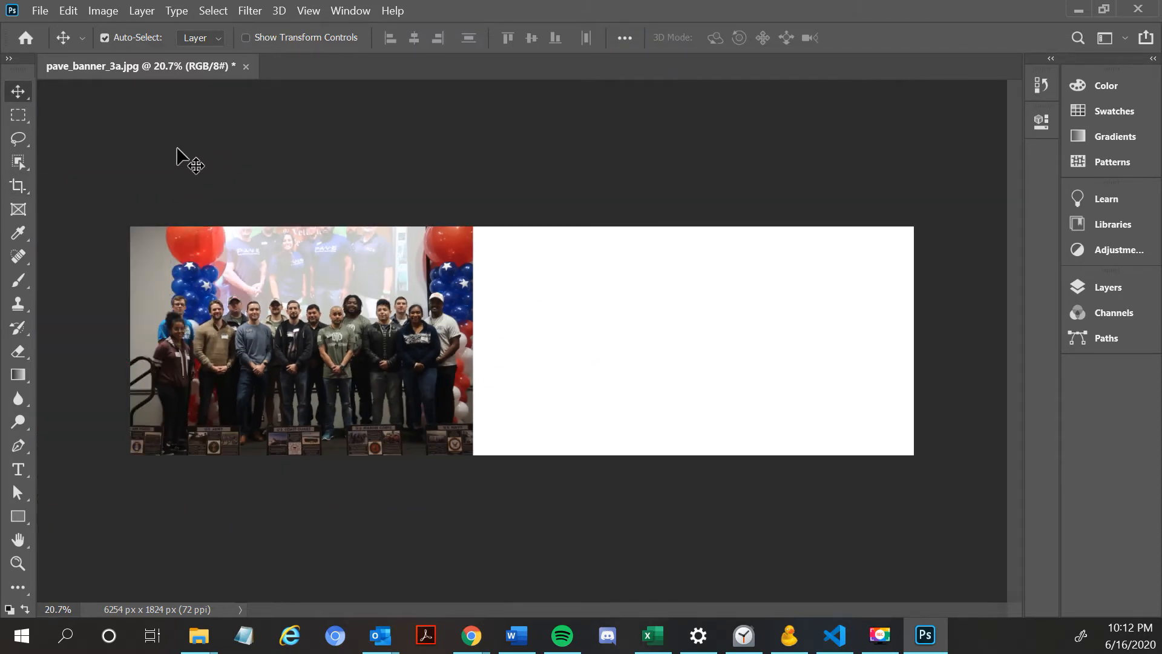
{"action": "key", "text": "c"}
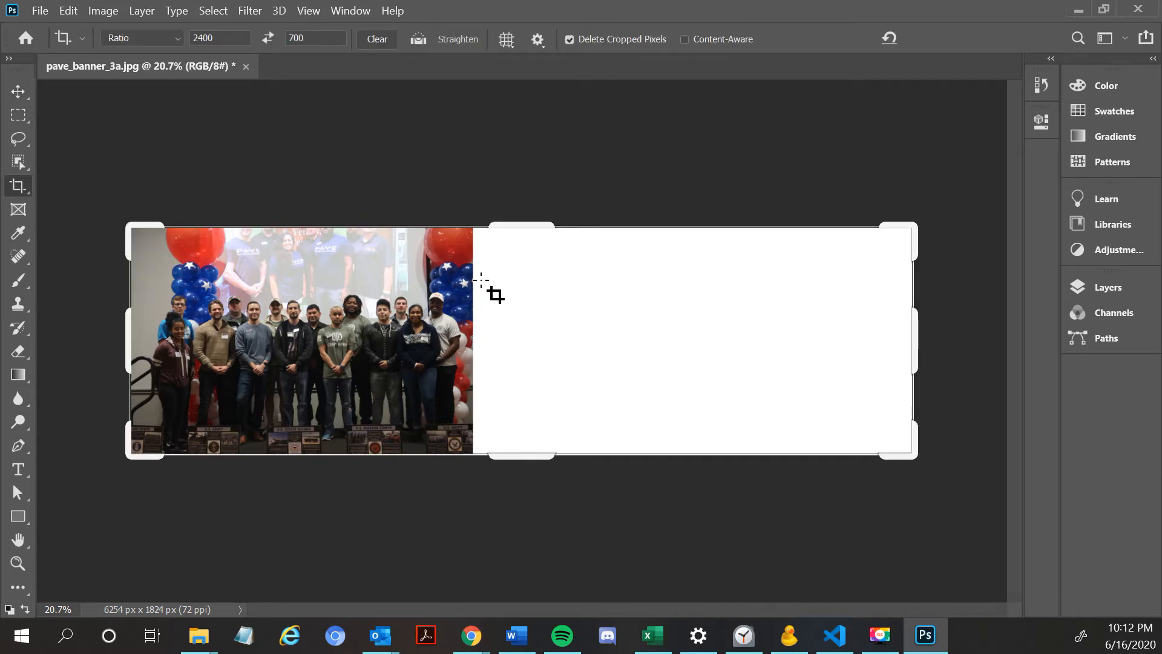
{"action": "left_click_drag", "start_coordinate": [581, 285], "coordinate": [565, 289]}
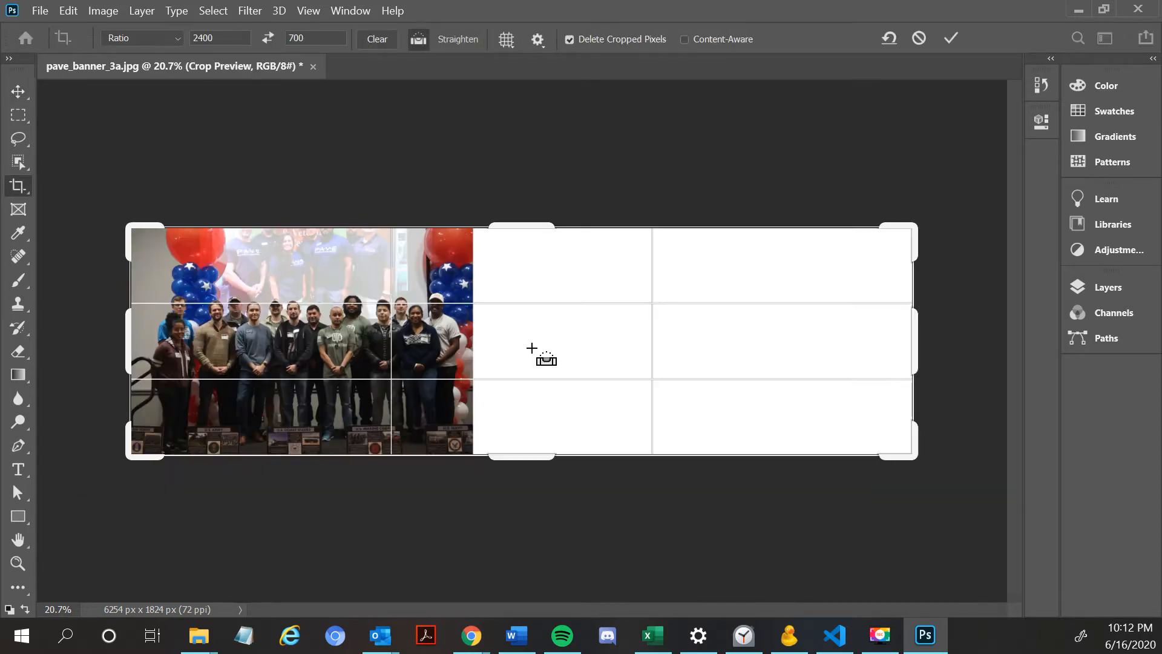
{"action": "left_click", "coordinate": [531, 349]}
{"action": "left_click_drag", "start_coordinate": [531, 349], "coordinate": [680, 348]}
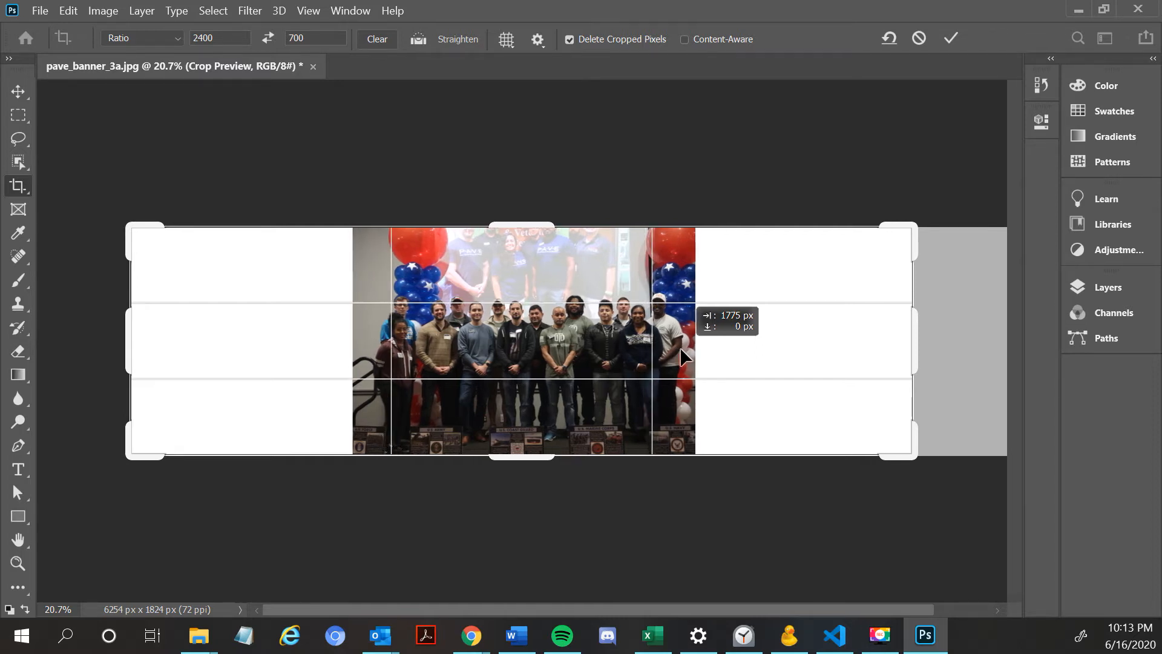
{"action": "mouse_move", "coordinate": [680, 347]}
{"action": "left_mouse_down"}
{"action": "mouse_move", "coordinate": [645, 347]}
{"action": "mouse_move", "coordinate": [674, 346]}
{"action": "mouse_move", "coordinate": [664, 350]}
{"action": "left_mouse_up"}
{"action": "left_click_drag", "start_coordinate": [511, 342], "coordinate": [549, 345]}
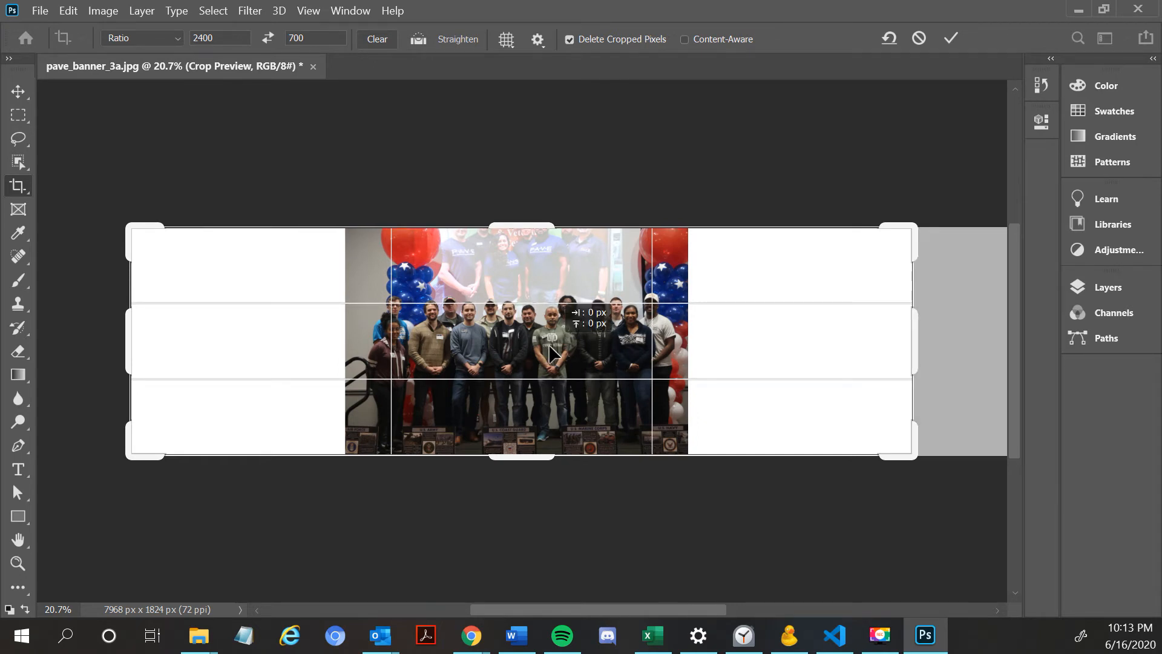
{"action": "left_click_drag", "start_coordinate": [549, 346], "coordinate": [549, 346]}
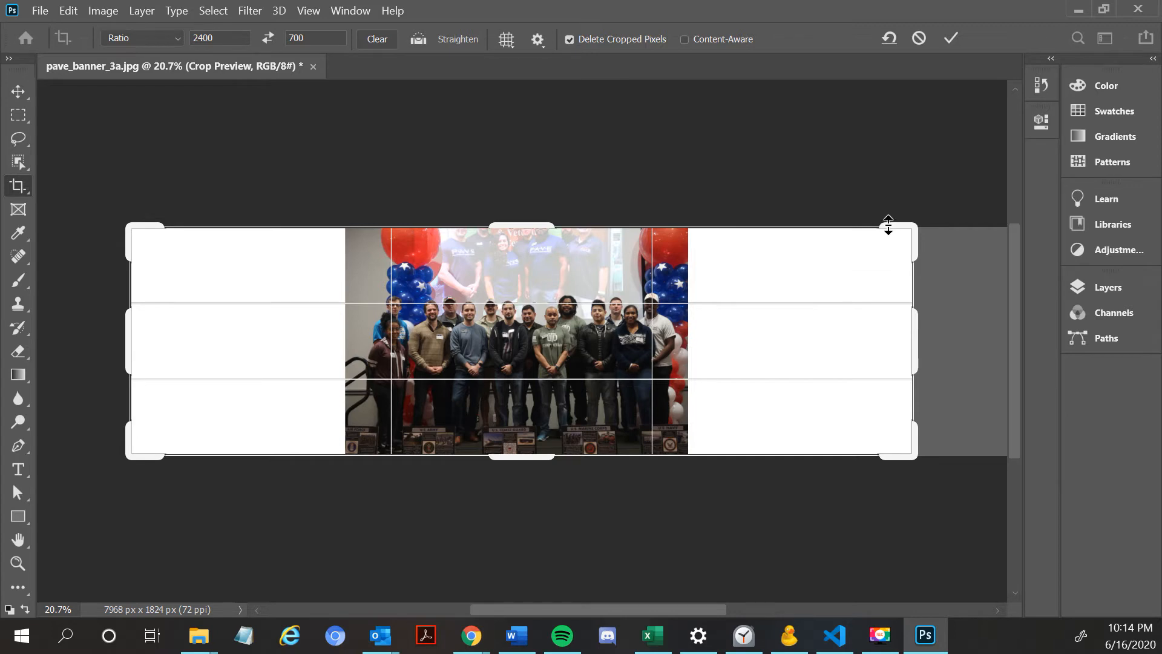
Step: Shrink the crop frame around the group, reposition the photo inside it, and apply the crop at 4949 x 1444 px
{"action": "left_click_drag", "start_coordinate": [912, 227], "coordinate": [876, 241]}
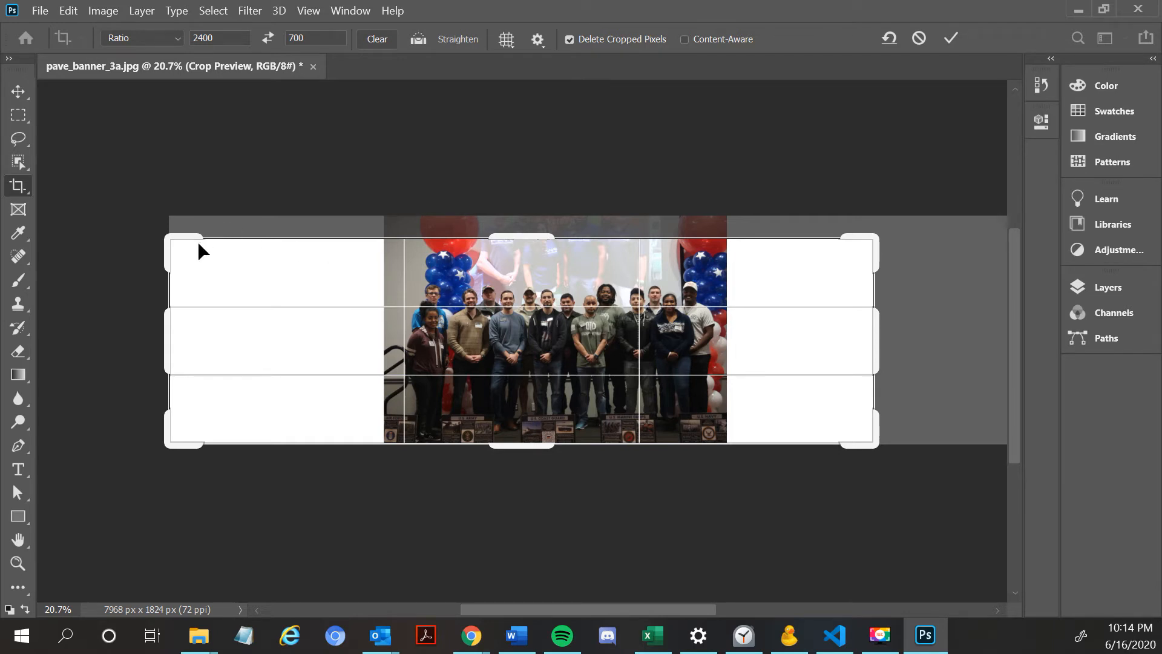
{"action": "left_click_drag", "start_coordinate": [174, 239], "coordinate": [200, 236]}
{"action": "left_click_drag", "start_coordinate": [489, 359], "coordinate": [486, 352]}
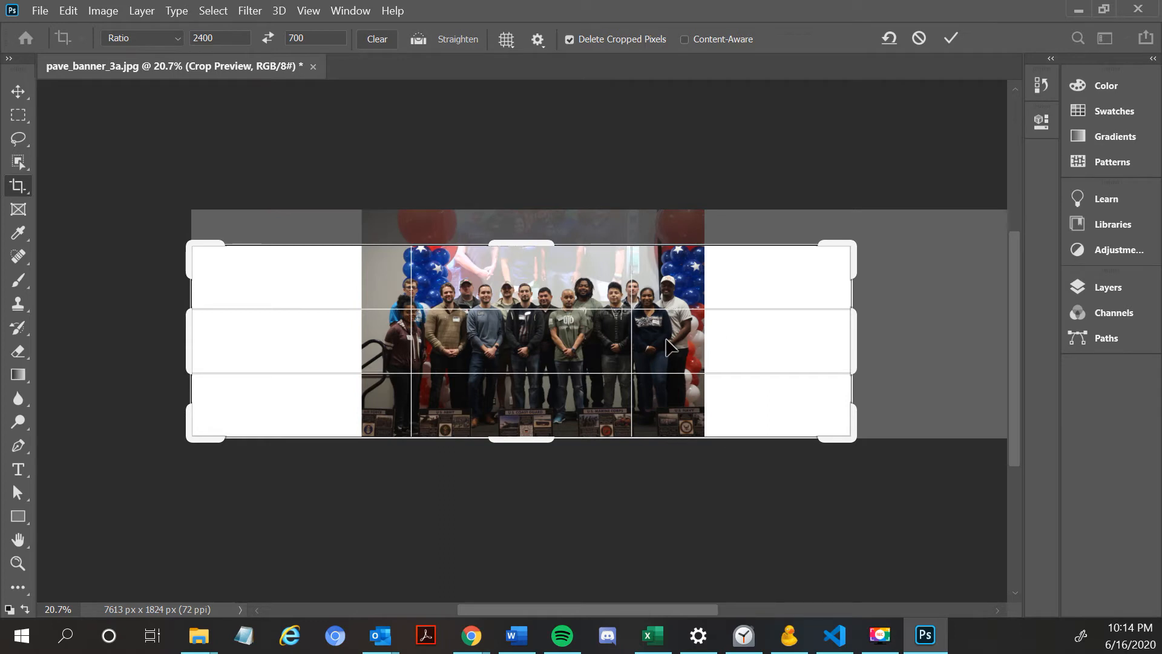
{"action": "mouse_move", "coordinate": [553, 260]}
{"action": "left_mouse_down"}
{"action": "mouse_move", "coordinate": [549, 279]}
{"action": "mouse_move", "coordinate": [539, 276]}
{"action": "left_mouse_up"}
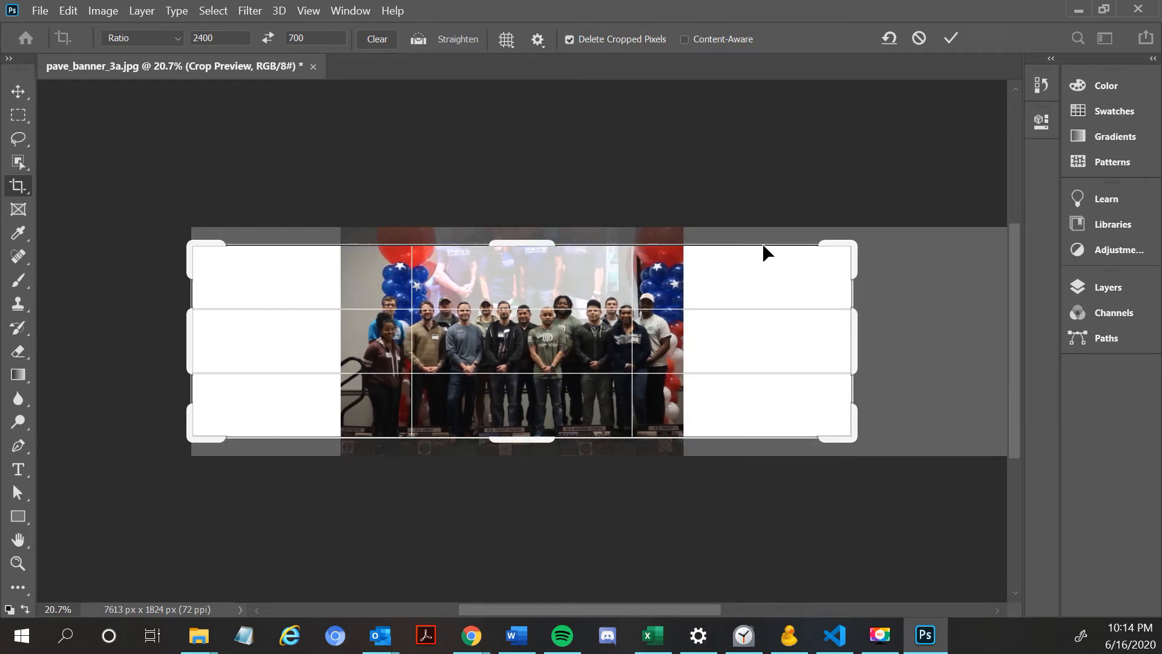
{"action": "left_click_drag", "start_coordinate": [850, 248], "coordinate": [830, 249]}
{"action": "left_click_drag", "start_coordinate": [558, 339], "coordinate": [552, 337]}
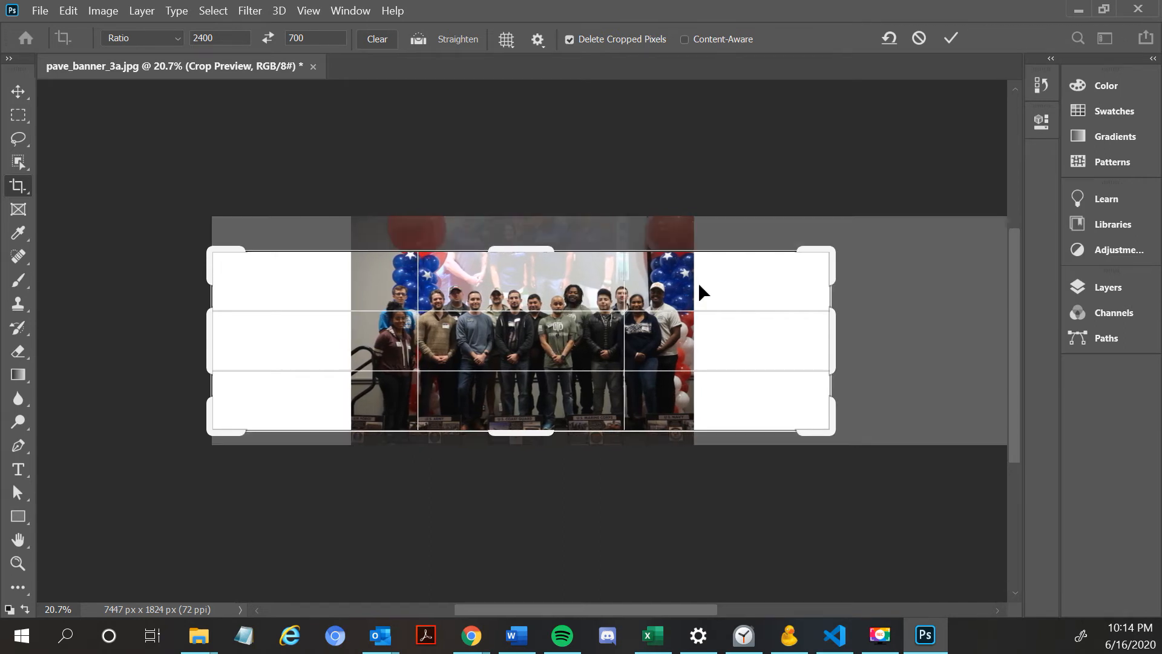
{"action": "mouse_move", "coordinate": [337, 368]}
{"action": "left_mouse_down"}
{"action": "mouse_move", "coordinate": [356, 371]}
{"action": "mouse_move", "coordinate": [331, 367]}
{"action": "mouse_move", "coordinate": [334, 380]}
{"action": "left_mouse_up"}
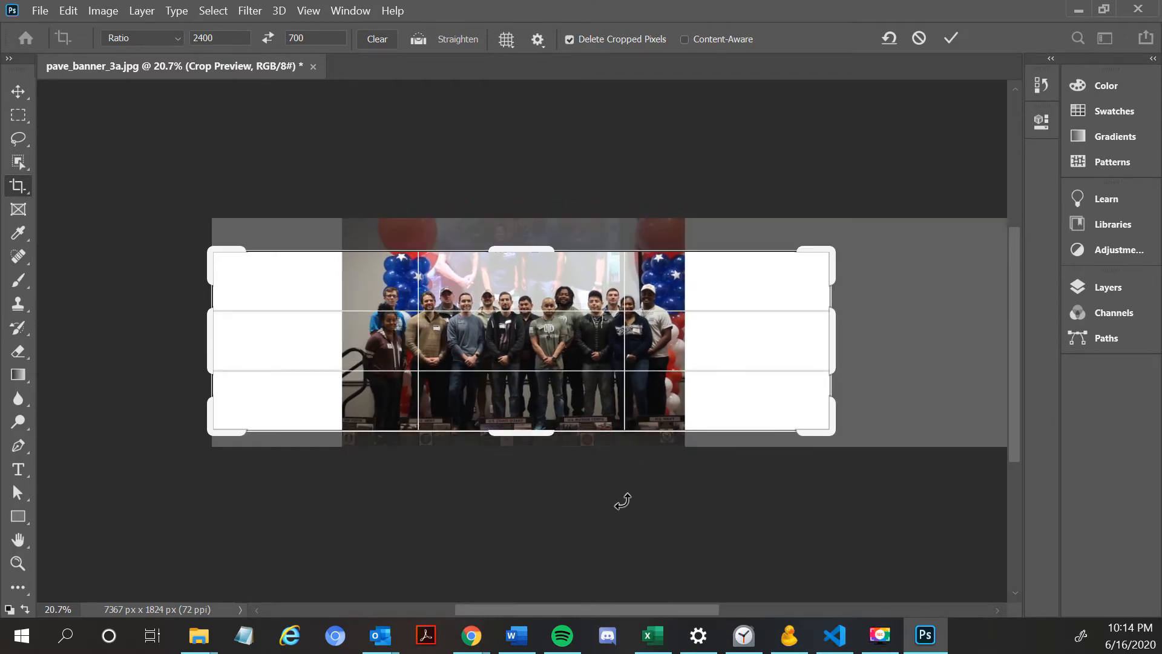
{"action": "left_click_drag", "start_coordinate": [536, 334], "coordinate": [534, 336]}
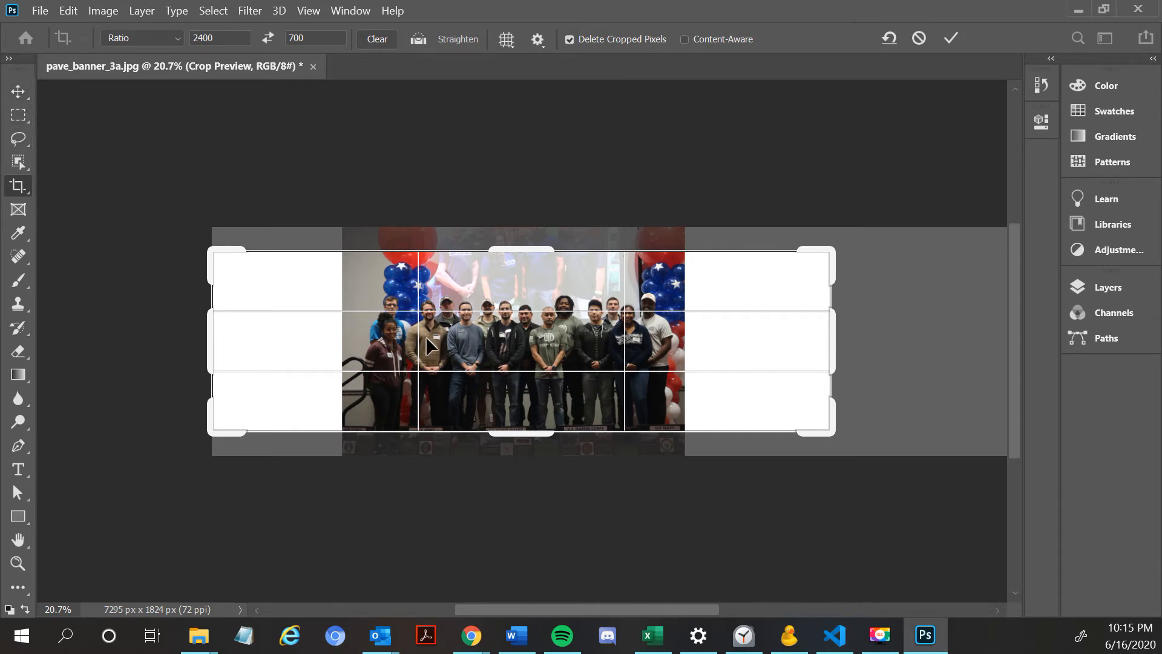
{"action": "left_click", "coordinate": [16, 96]}
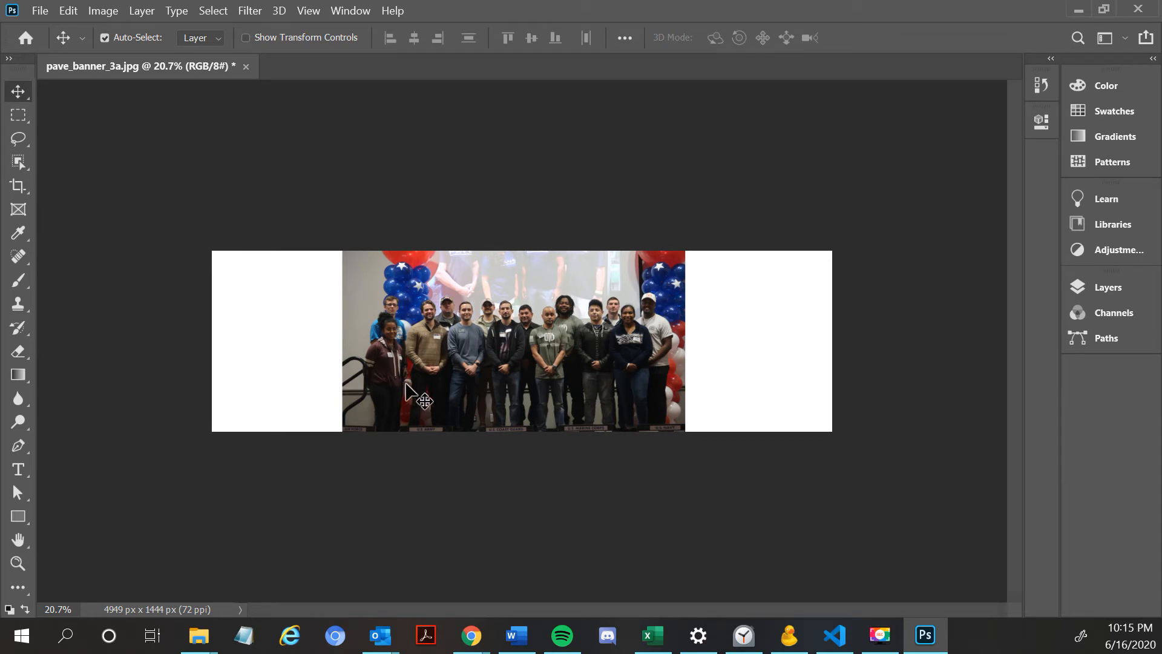
Step: Crop the canvas tighter from above to about 4253 x 1241 px, keeping the 2400:700 ratio
{"action": "left_click", "coordinate": [18, 115]}
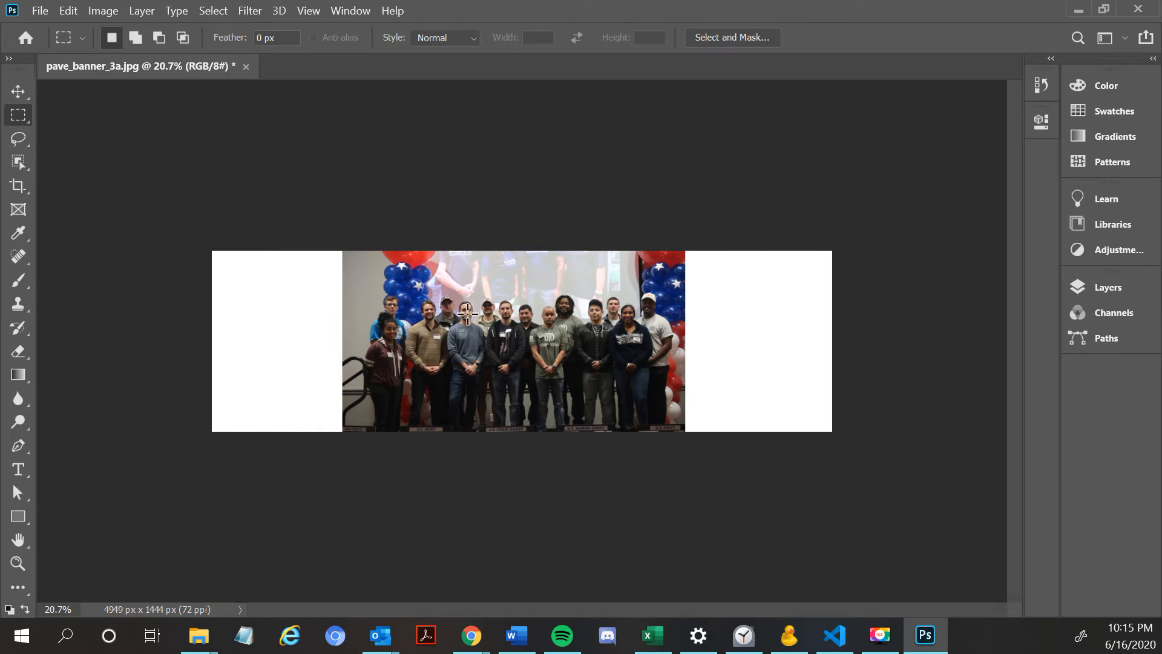
{"action": "left_click", "coordinate": [20, 97]}
{"action": "key", "text": "c"}
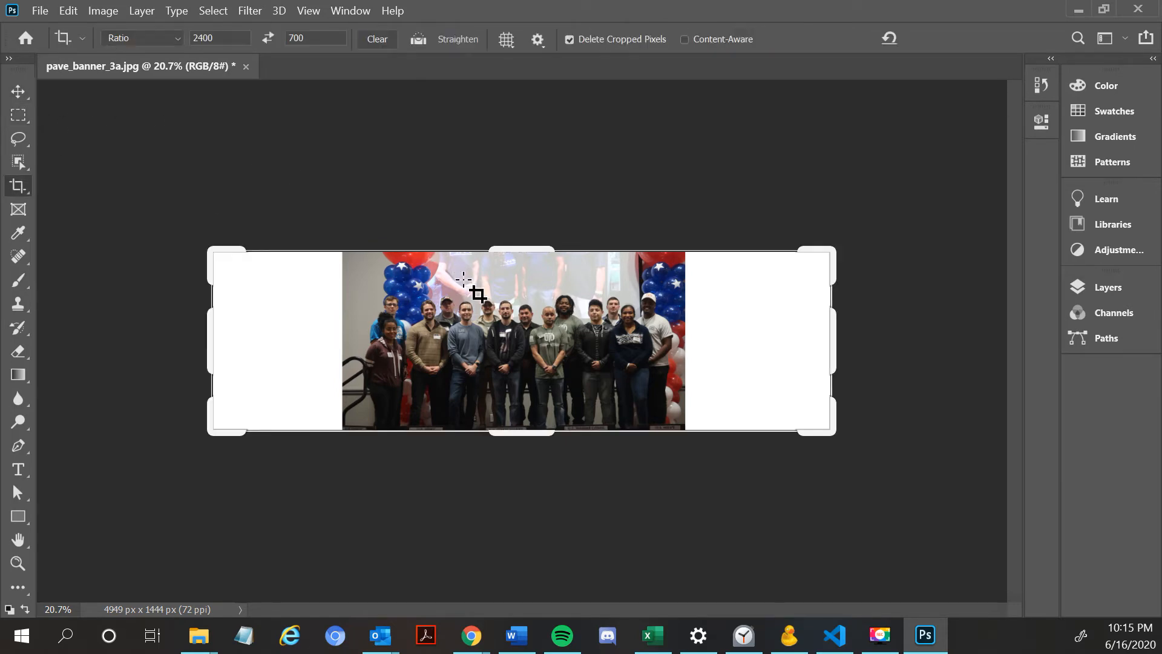
{"action": "left_click_drag", "start_coordinate": [529, 240], "coordinate": [529, 267]}
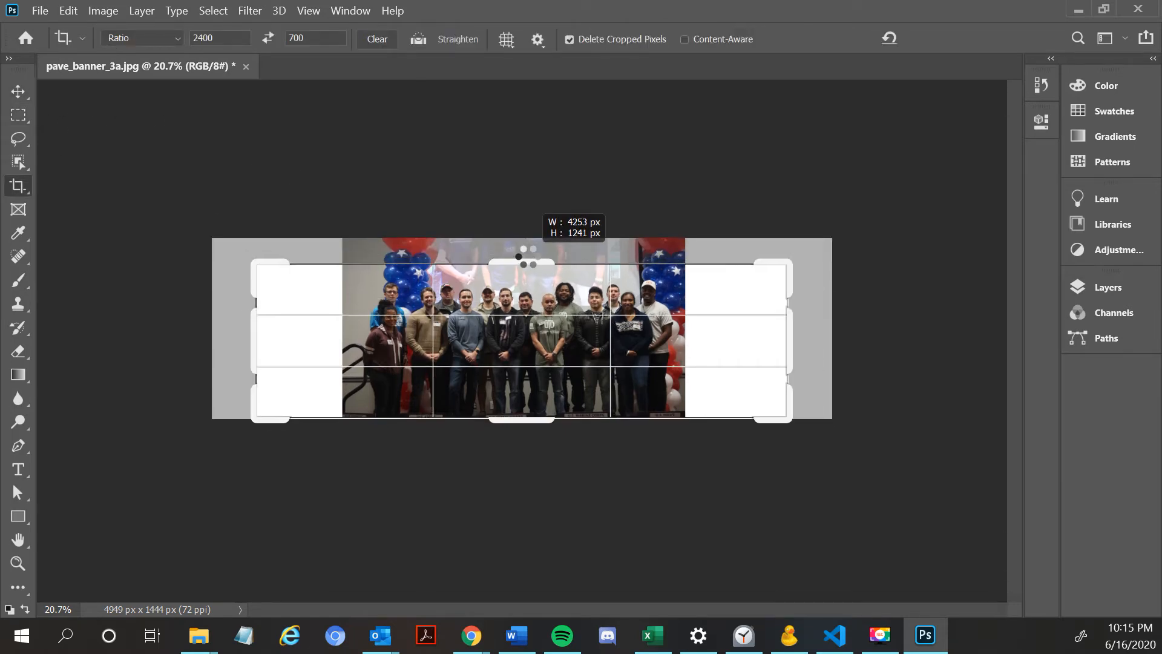
{"action": "left_click", "coordinate": [27, 101]}
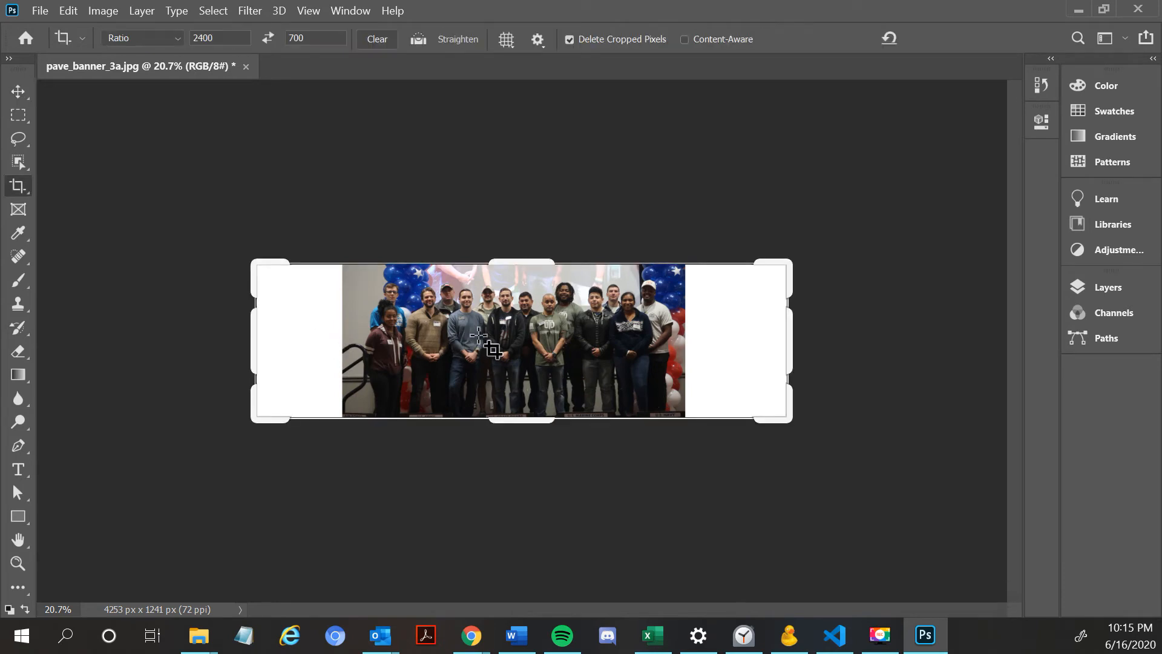
{"action": "left_click", "coordinate": [524, 331]}
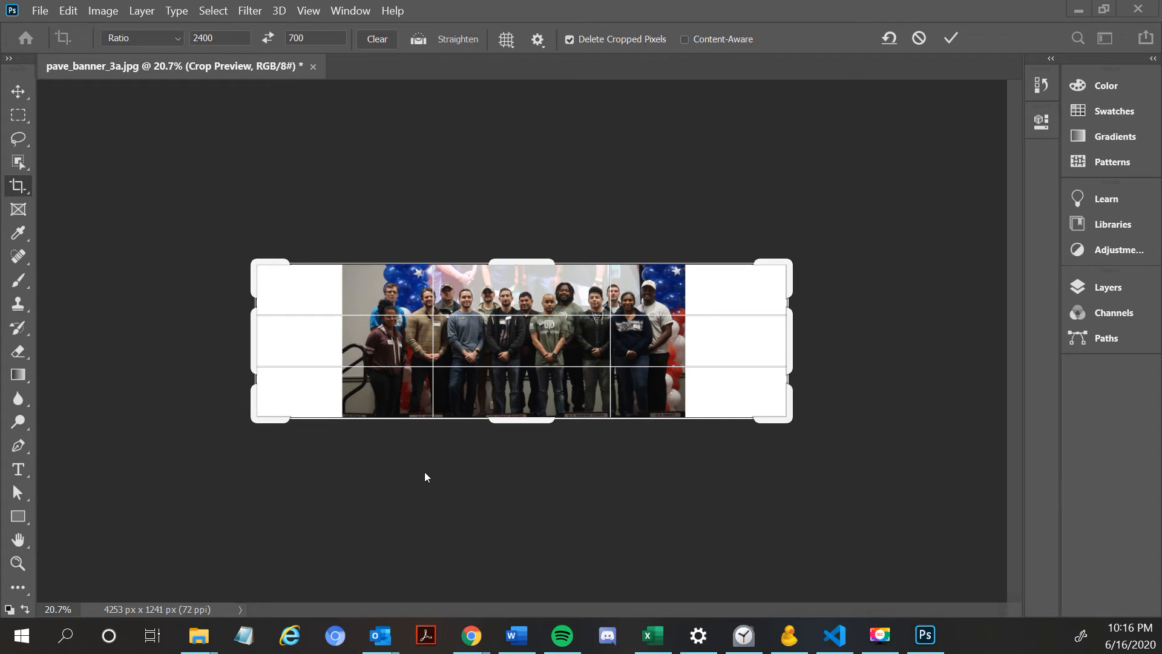
Step: Make a rectangular selection matching the blank strip beside the photo's left edge and shift it onto the photo's left end
{"action": "left_click", "coordinate": [18, 125]}
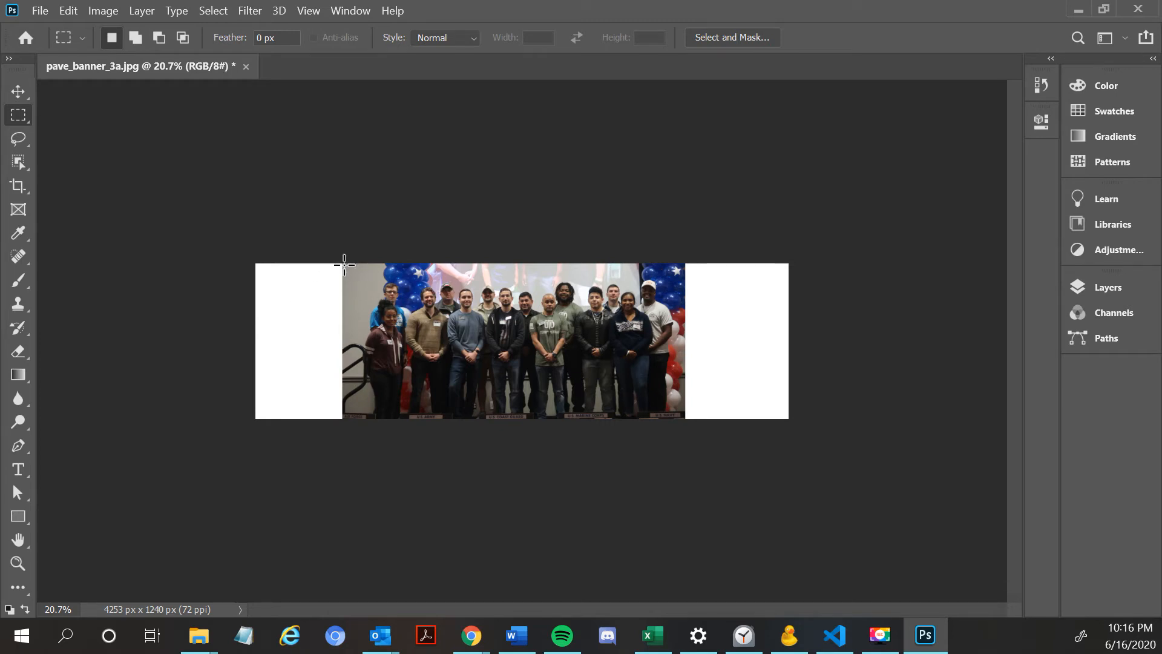
{"action": "left_click_drag", "start_coordinate": [343, 264], "coordinate": [393, 349]}
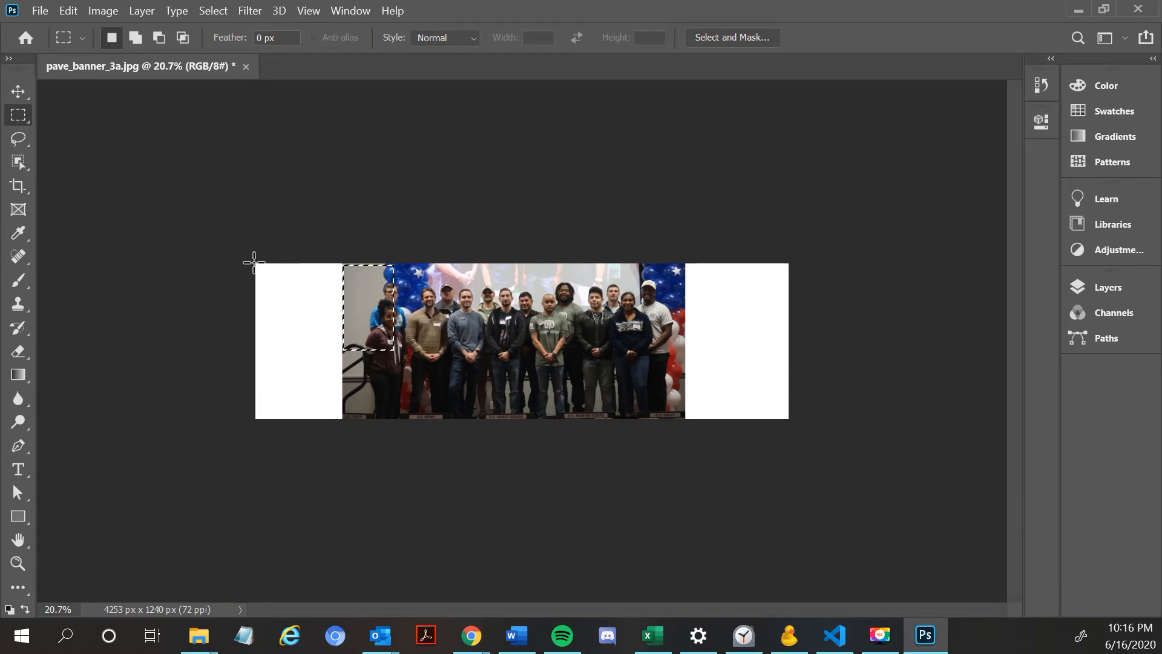
{"action": "left_click_drag", "start_coordinate": [255, 264], "coordinate": [342, 425]}
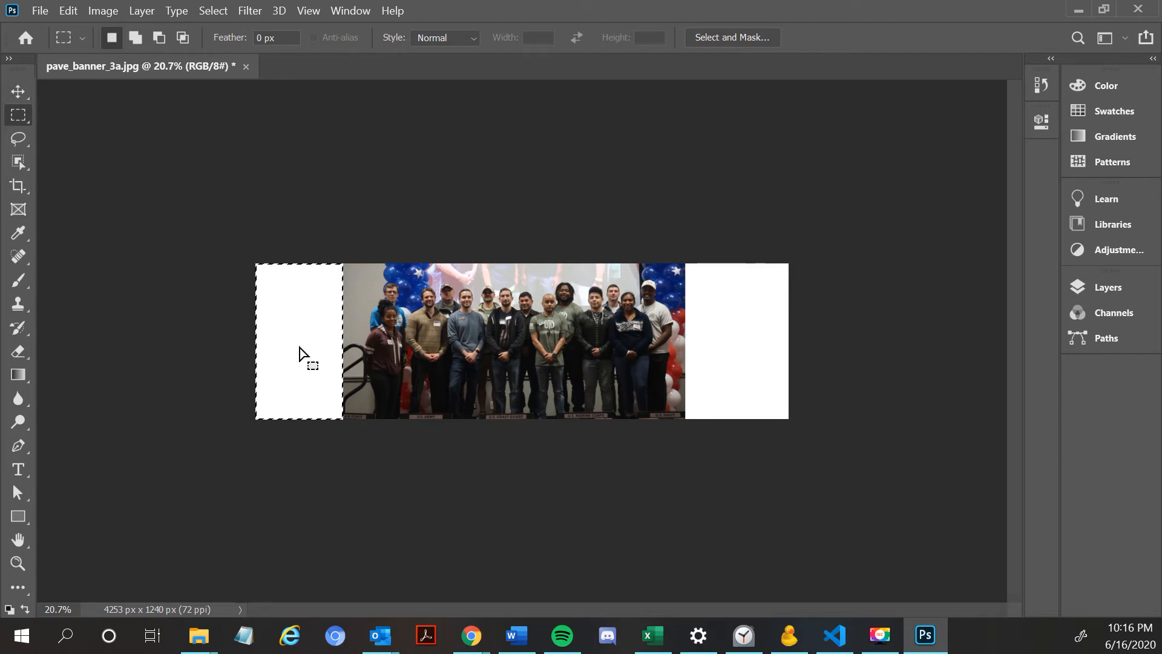
{"action": "left_click_drag", "start_coordinate": [301, 348], "coordinate": [387, 345]}
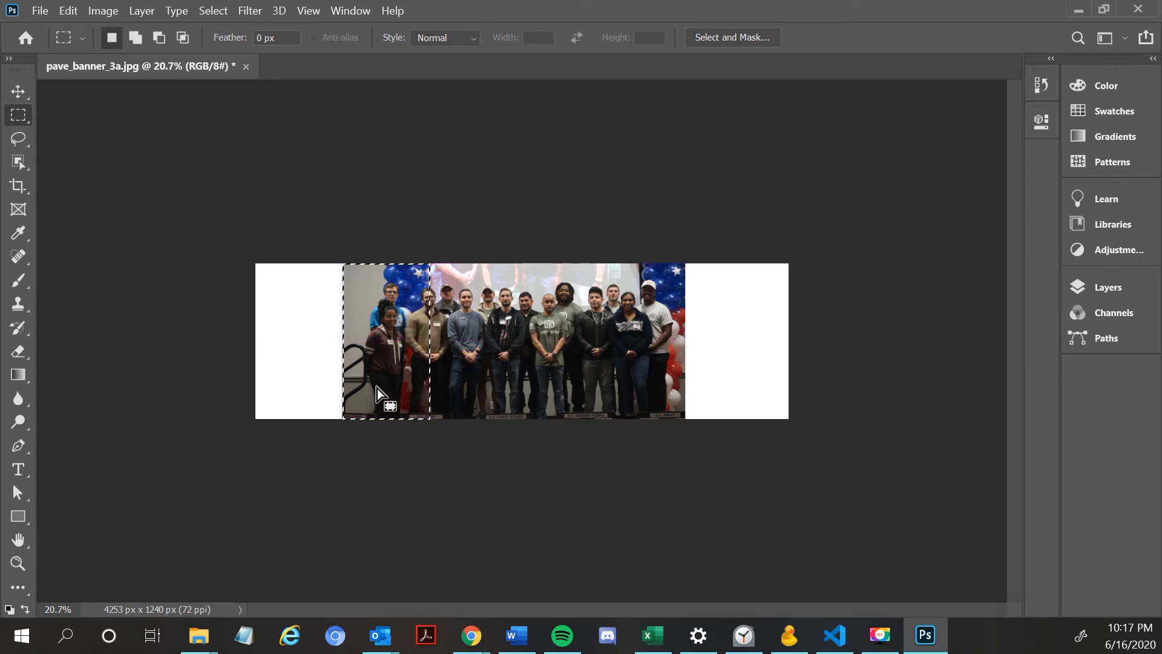
Step: Copy the selected left end of the photo to a new layer and move the copy over the blank left strip
{"action": "right_click", "coordinate": [406, 333]}
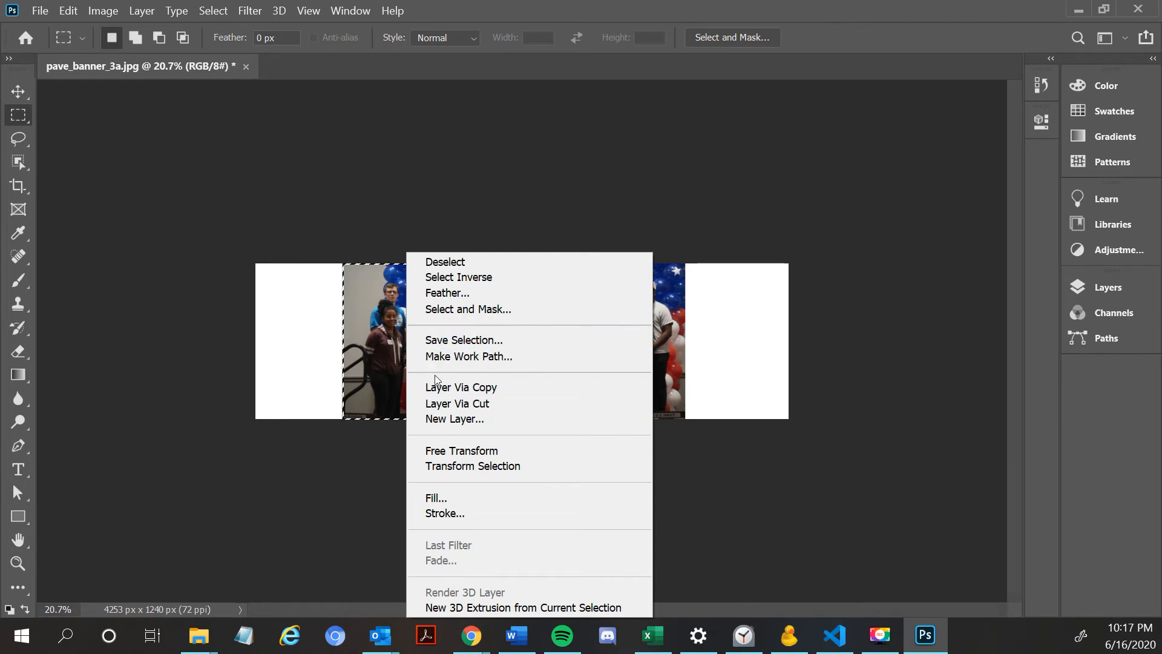
{"action": "left_click", "coordinate": [463, 394]}
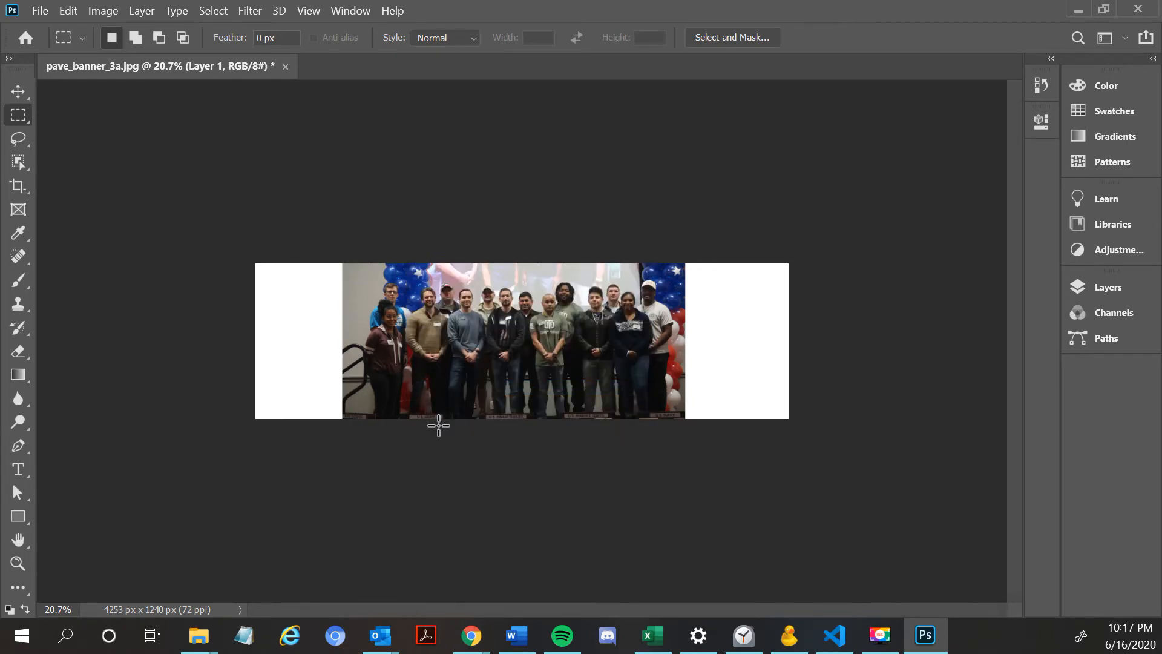
{"action": "left_click", "coordinate": [24, 92]}
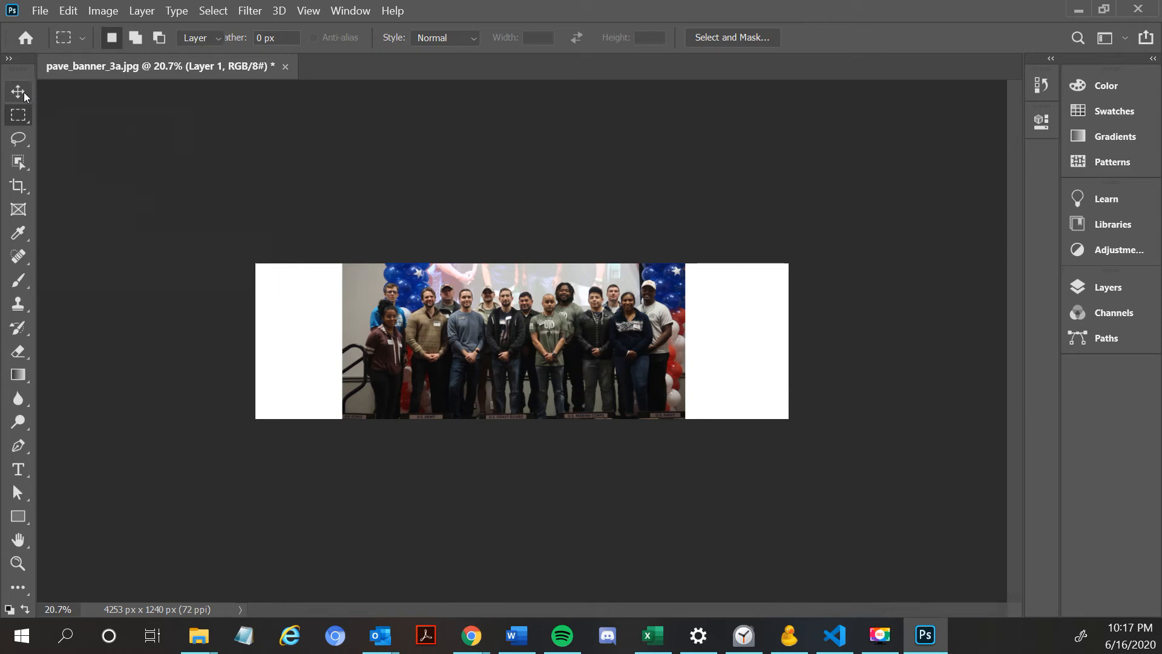
{"action": "left_click_drag", "start_coordinate": [409, 347], "coordinate": [325, 350]}
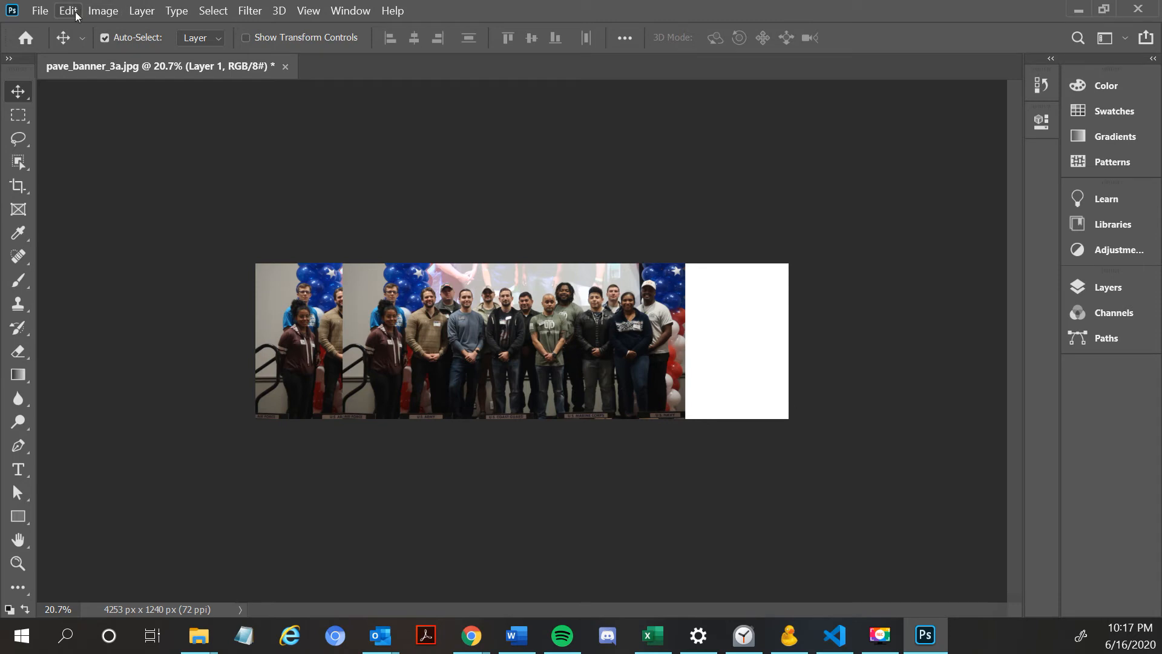
Step: Apply a Gaussian Blur with a 72.6-pixel radius to the copied strip on the banner's left side
{"action": "left_click", "coordinate": [247, 11]}
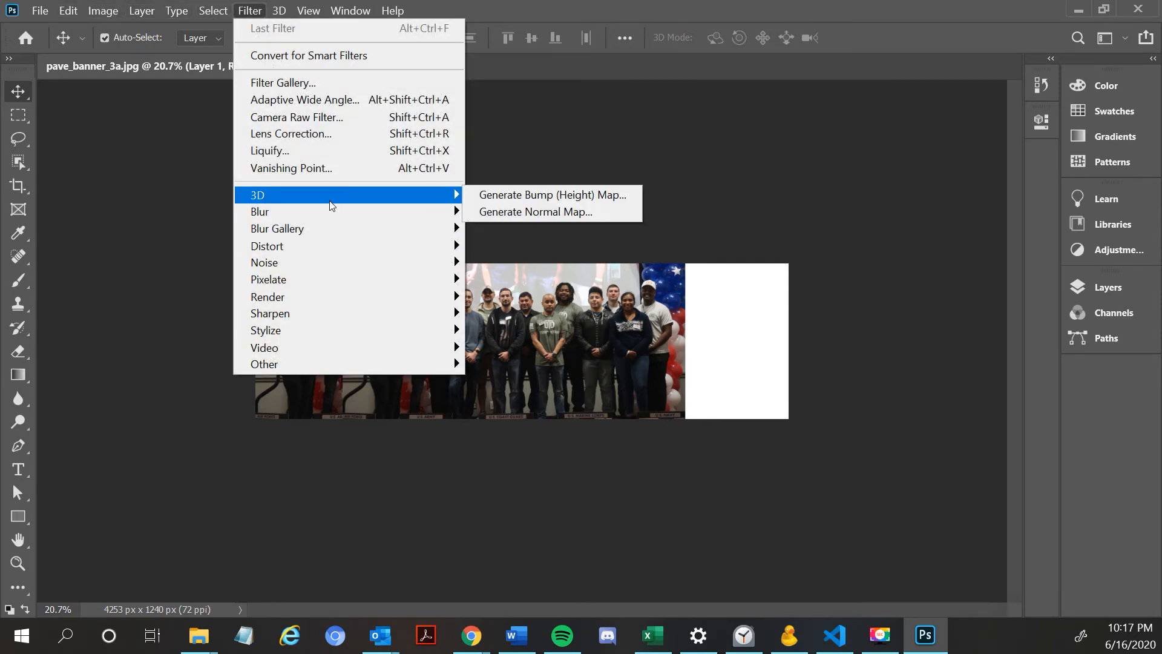
{"action": "mouse_move", "coordinate": [326, 214]}
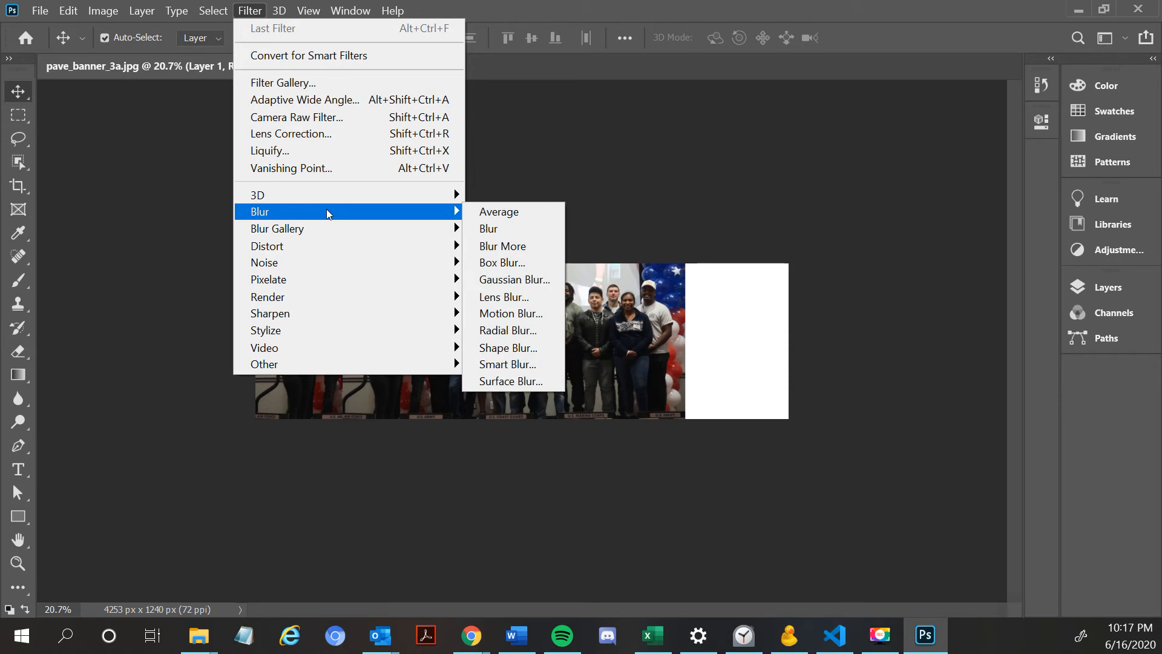
{"action": "left_click", "coordinate": [492, 280]}
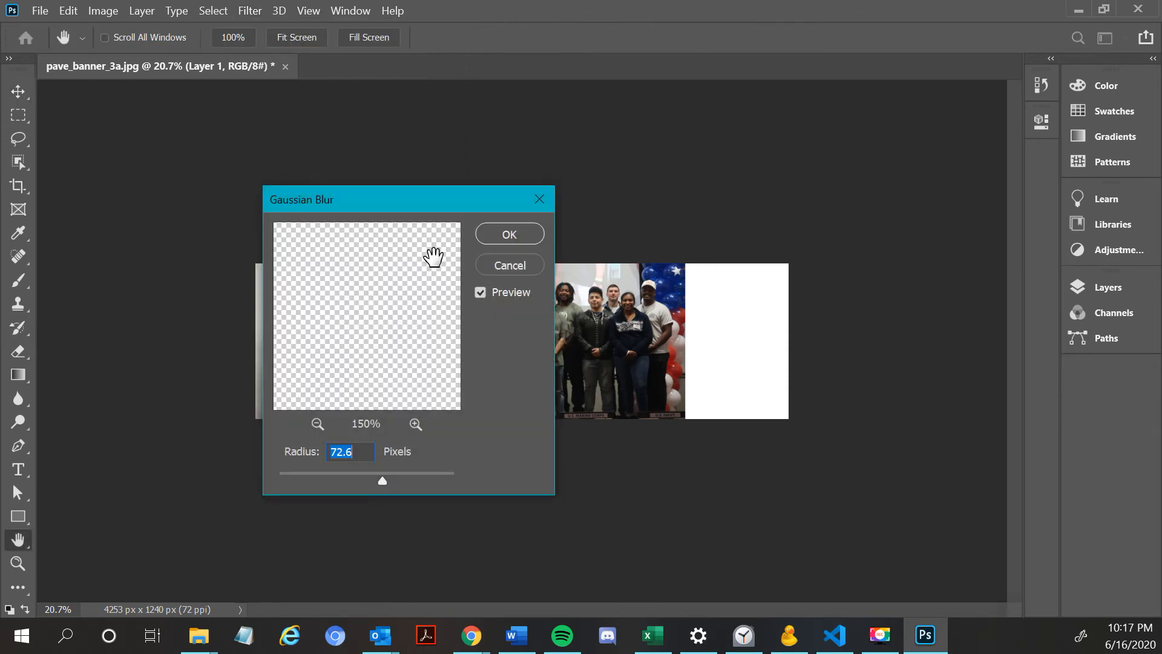
{"action": "left_click_drag", "start_coordinate": [445, 203], "coordinate": [689, 222]}
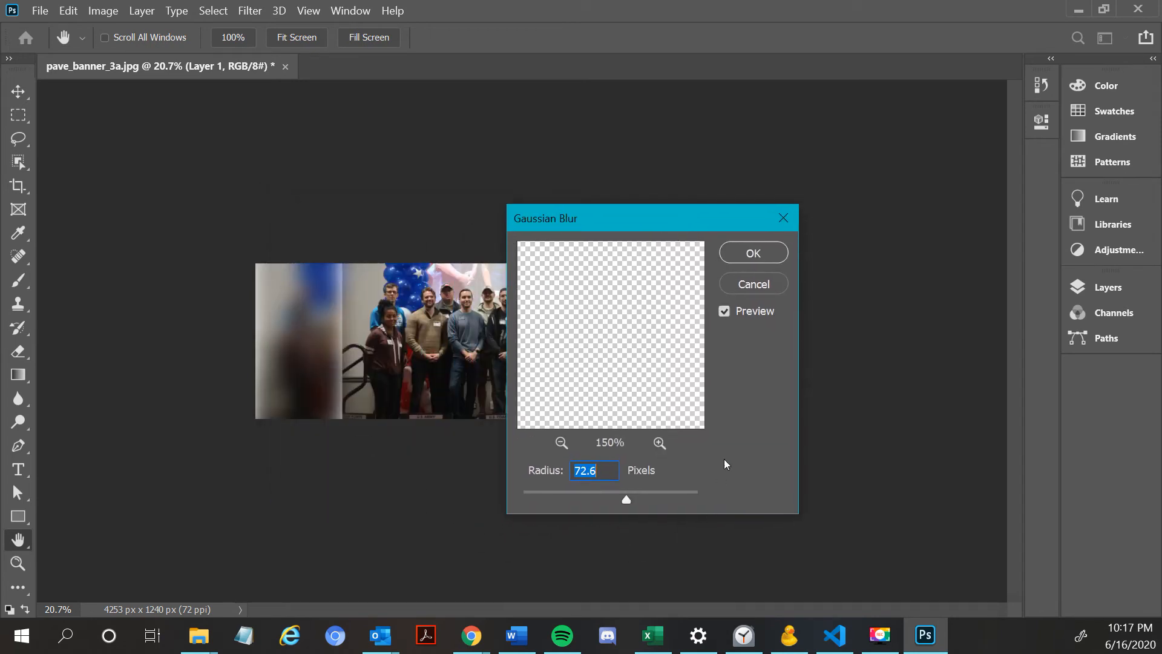
{"action": "left_click", "coordinate": [754, 257]}
{"action": "mouse_move", "coordinate": [516, 635]}
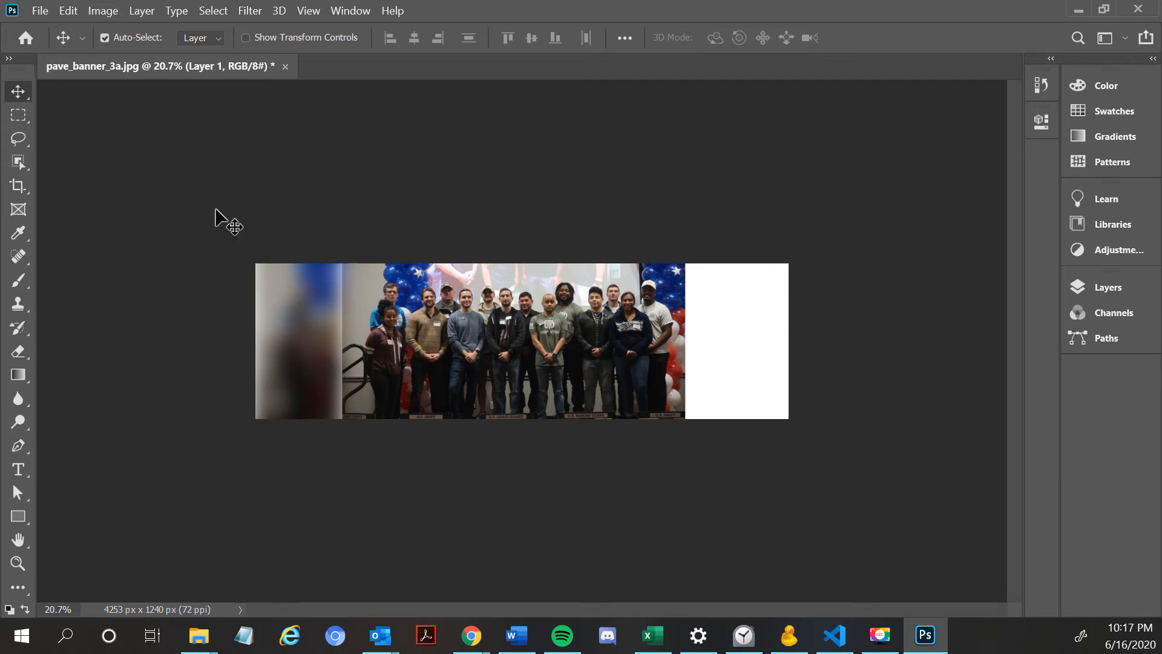
Step: Try to copy the photo's right end to a new layer using a selection sized to the blank right strip
{"action": "left_click", "coordinate": [18, 115]}
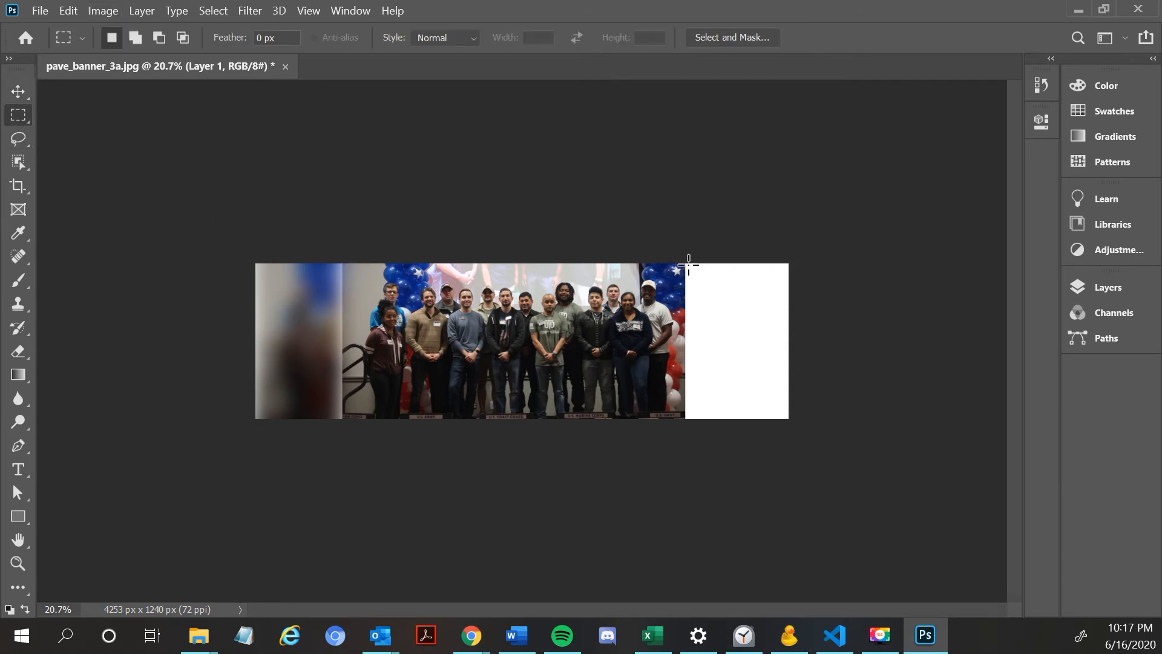
{"action": "left_click_drag", "start_coordinate": [685, 264], "coordinate": [793, 445]}
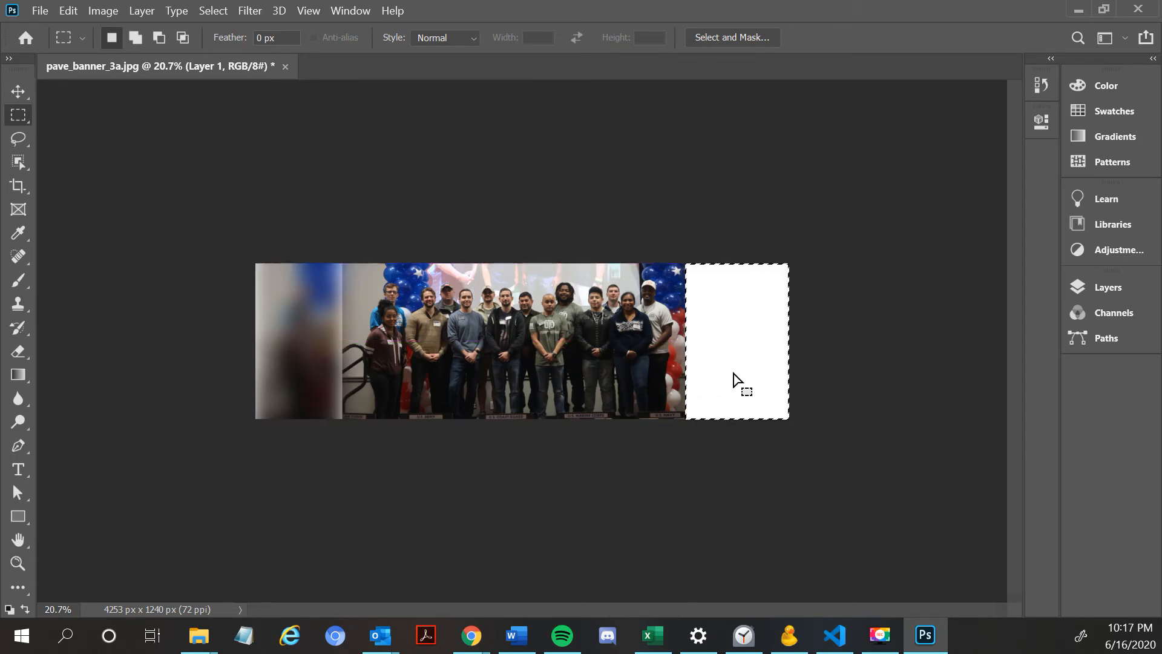
{"action": "left_click_drag", "start_coordinate": [734, 380], "coordinate": [630, 370]}
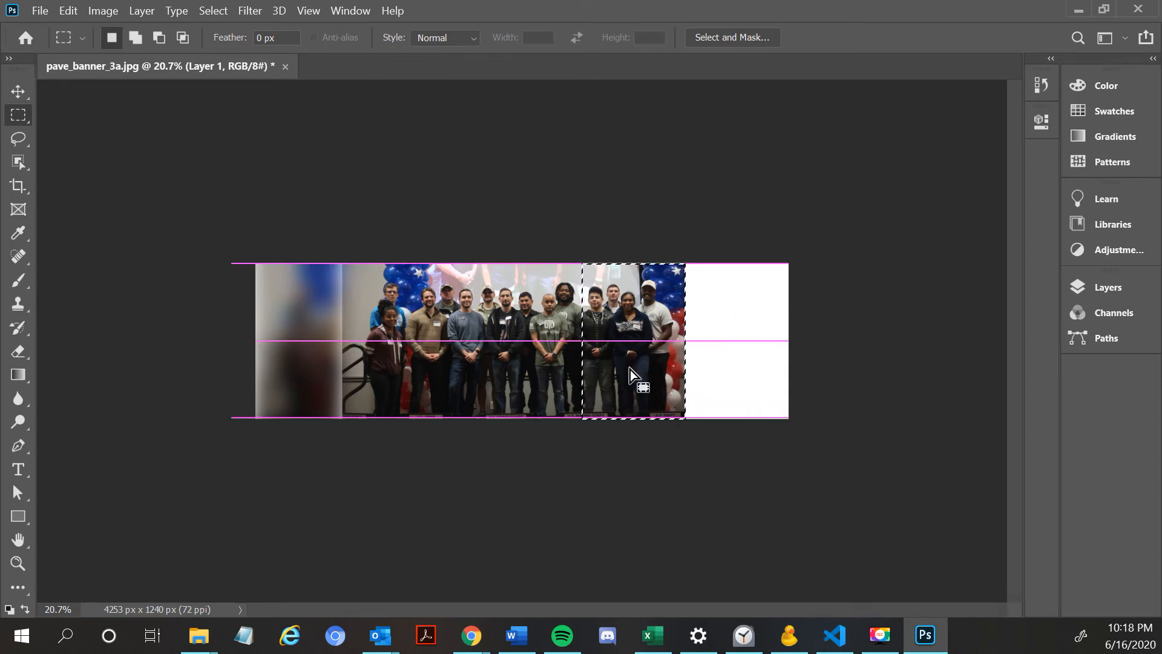
{"action": "right_click", "coordinate": [634, 333]}
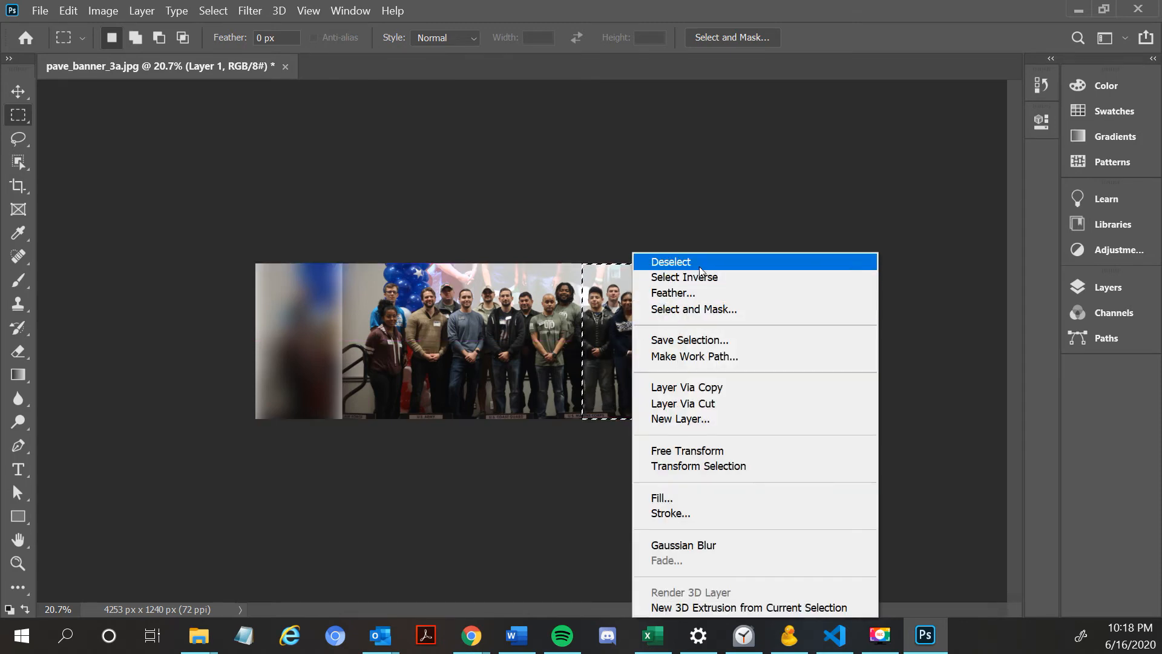
{"action": "left_click", "coordinate": [710, 385]}
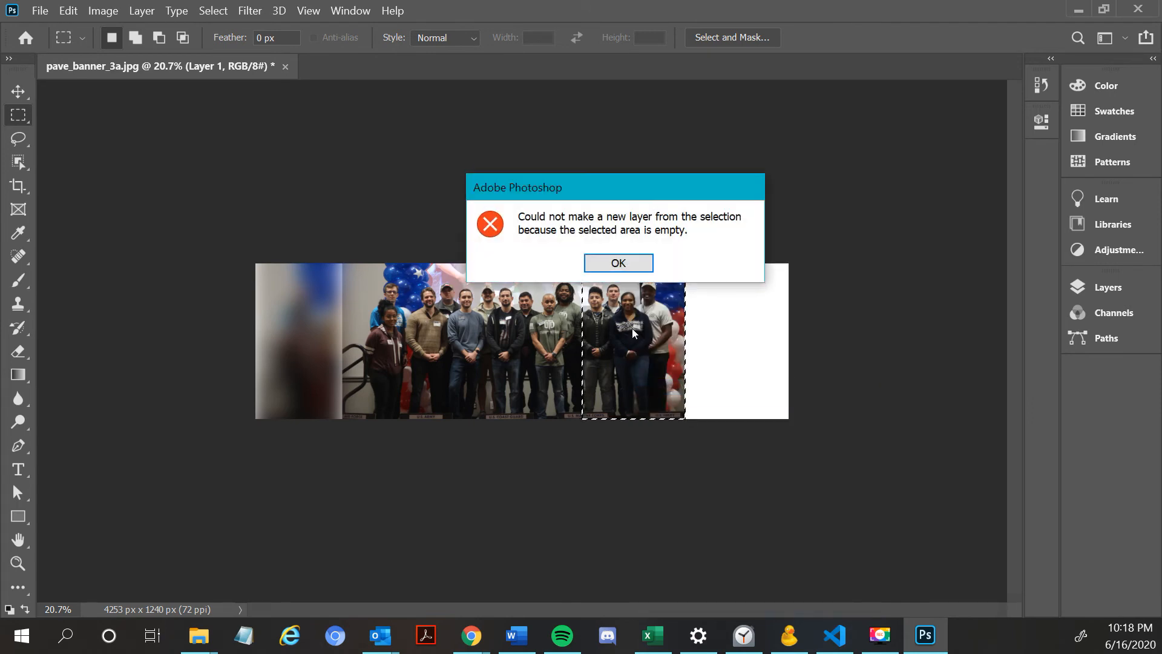
{"action": "left_click", "coordinate": [618, 266]}
Step: Make the Background layer active and clear the selection on the photo's right end
{"action": "left_click", "coordinate": [1117, 291]}
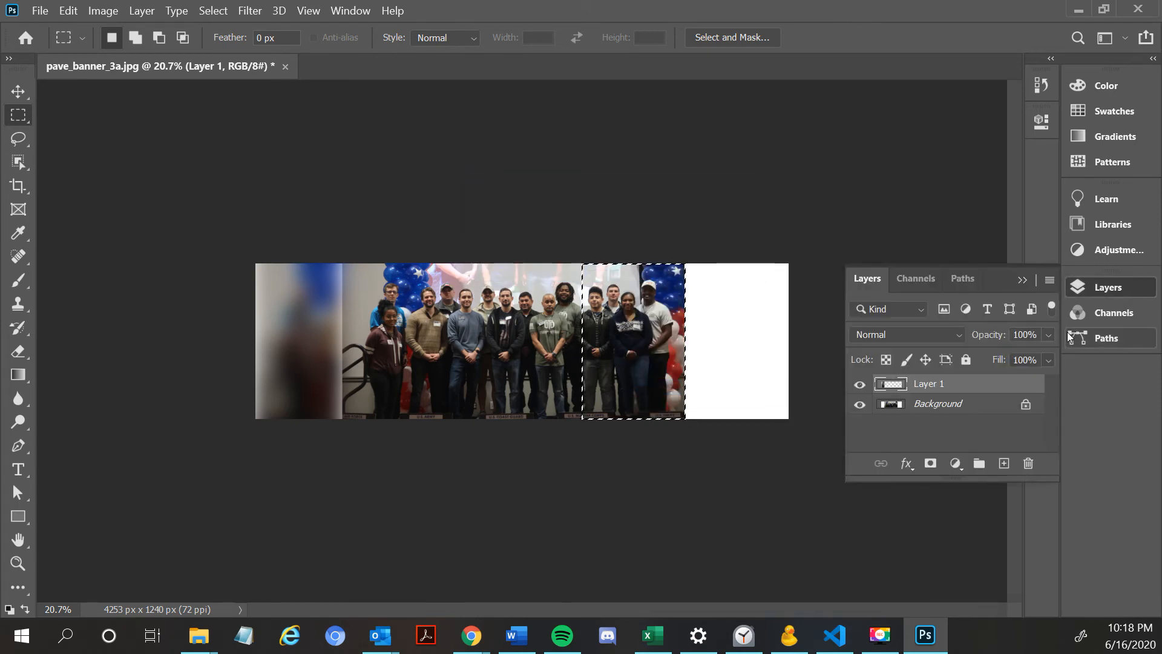
{"action": "left_click", "coordinate": [935, 412]}
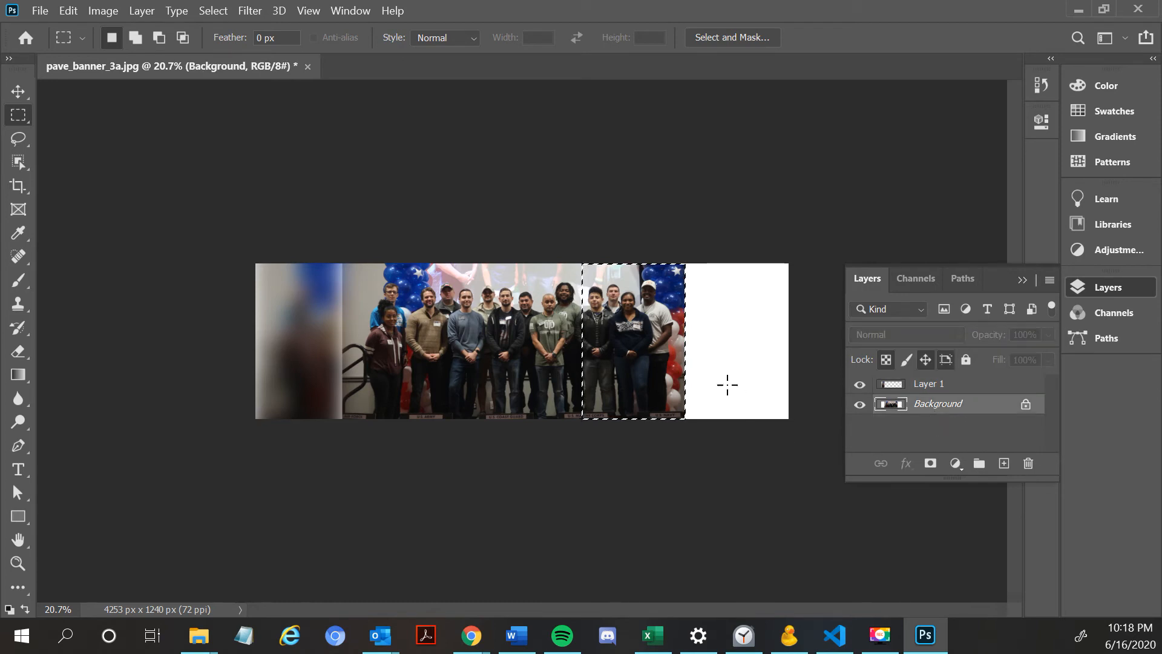
{"action": "left_click", "coordinate": [654, 344]}
{"action": "right_click", "coordinate": [653, 342]}
{"action": "left_click", "coordinate": [654, 343]}
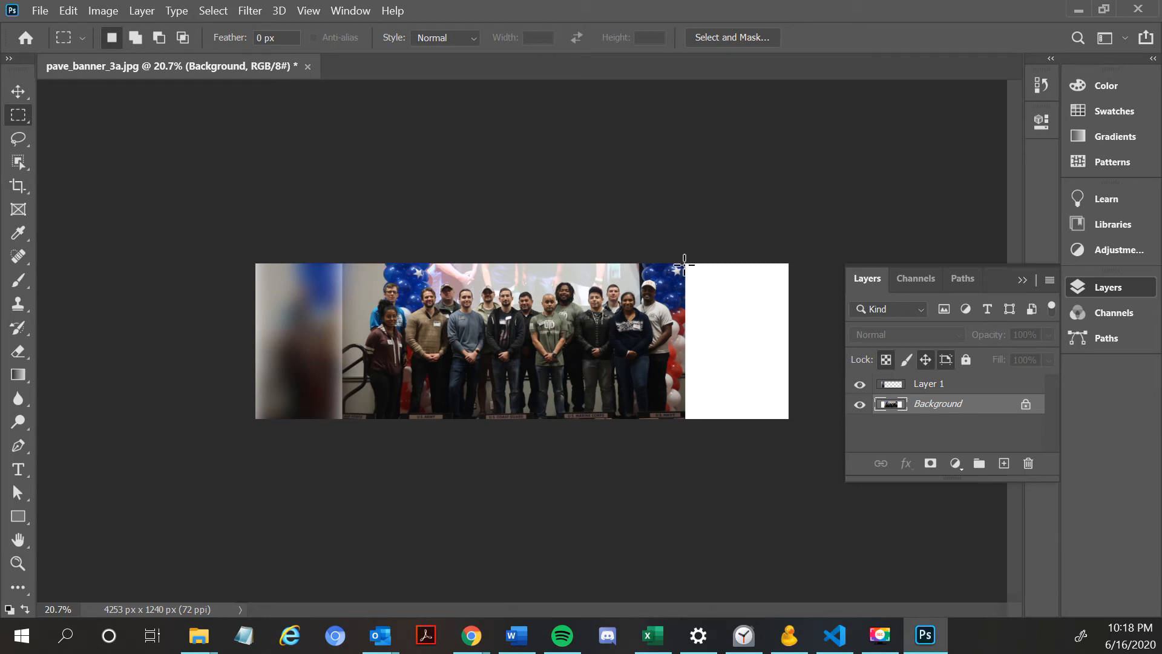
Step: Select the blank strip beside the photo's right edge and shift the selection onto the photo's right end
{"action": "left_click_drag", "start_coordinate": [684, 263], "coordinate": [805, 423]}
{"action": "right_click", "coordinate": [757, 363]}
{"action": "key", "text": "ctrl+j"}
{"action": "left_click_drag", "start_coordinate": [745, 363], "coordinate": [637, 351]}
Step: Copy the selected right end of the photo to a new layer and move the copy over the blank right strip
{"action": "right_click", "coordinate": [638, 351]}
{"action": "left_click", "coordinate": [731, 389]}
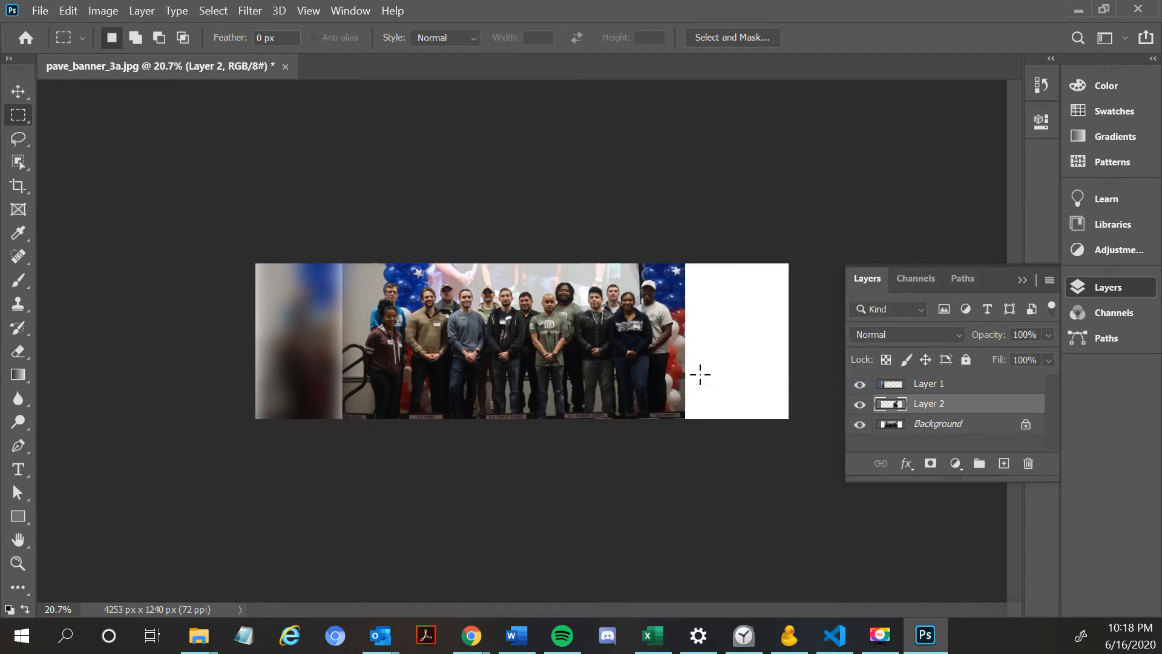
{"action": "left_click", "coordinate": [18, 94]}
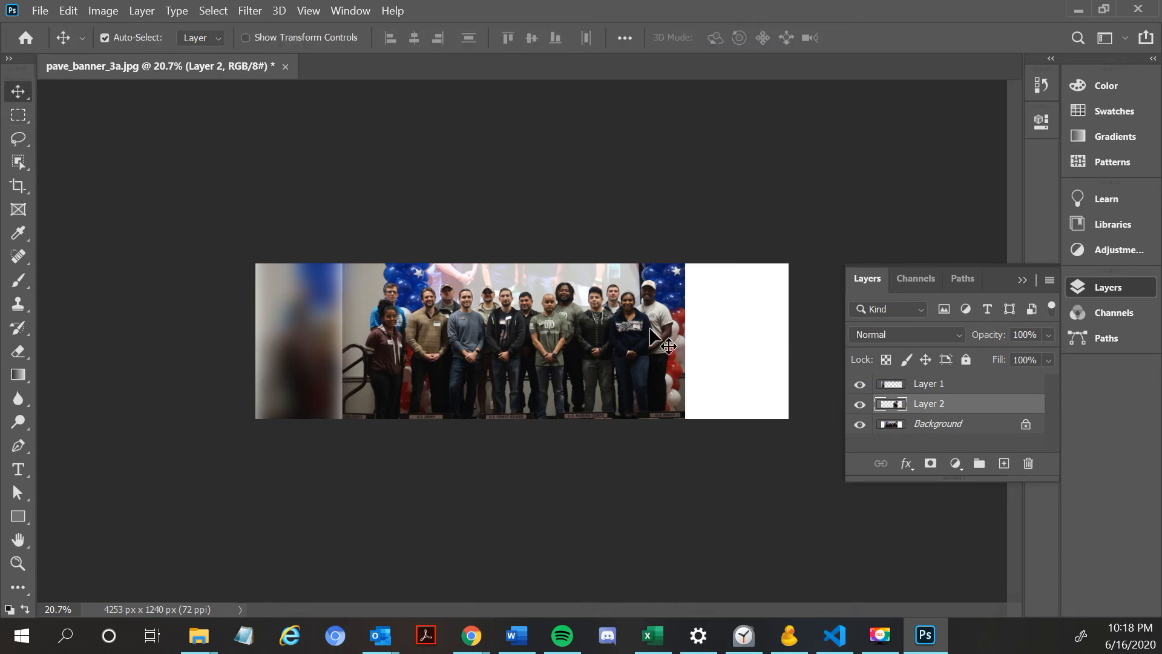
{"action": "left_click_drag", "start_coordinate": [666, 336], "coordinate": [753, 337]}
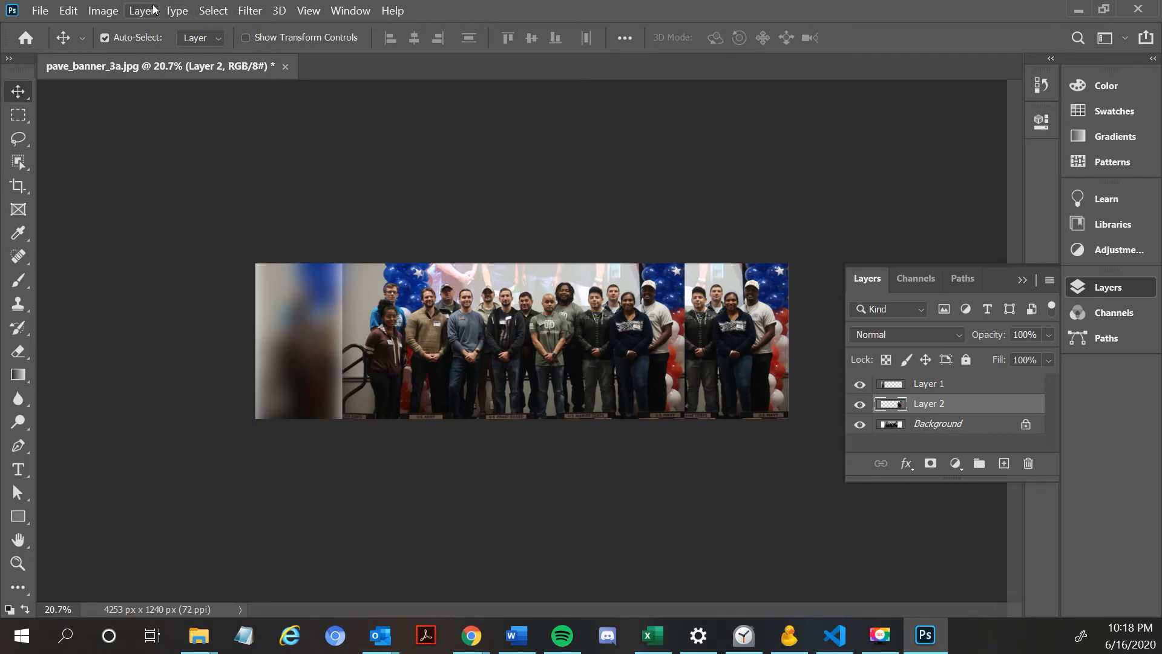
Step: Blur the copied right strip on Layer 2 with a Gaussian Blur radius of 72.6 pixels
{"action": "left_click", "coordinate": [249, 11]}
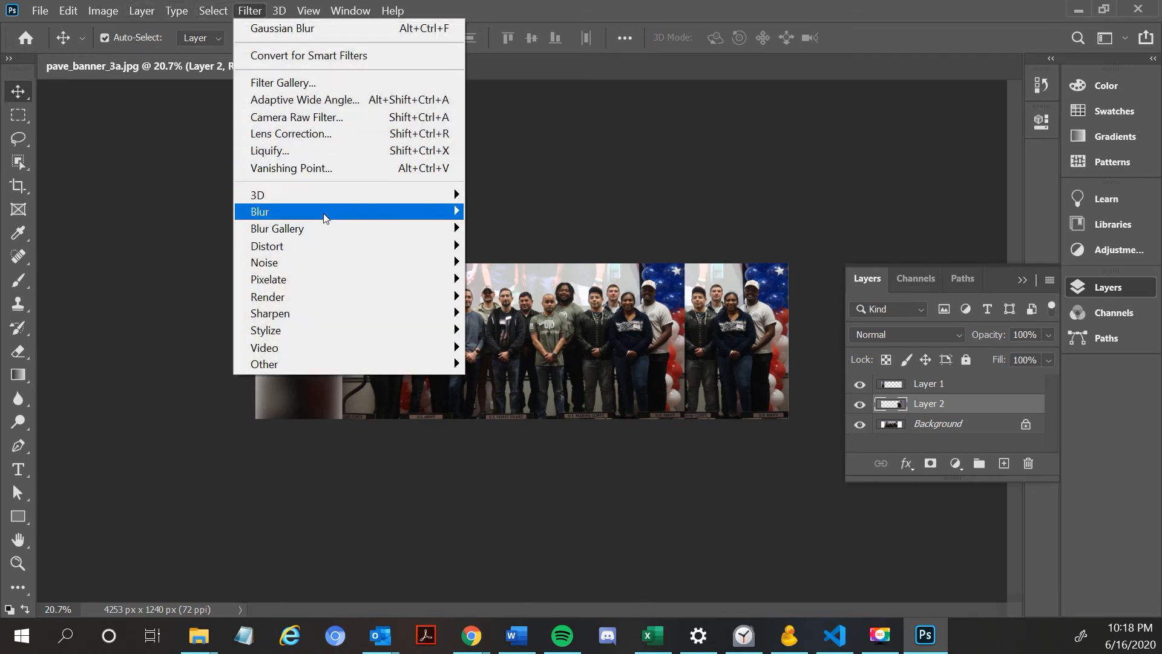
{"action": "mouse_move", "coordinate": [323, 214]}
{"action": "left_click", "coordinate": [514, 279]}
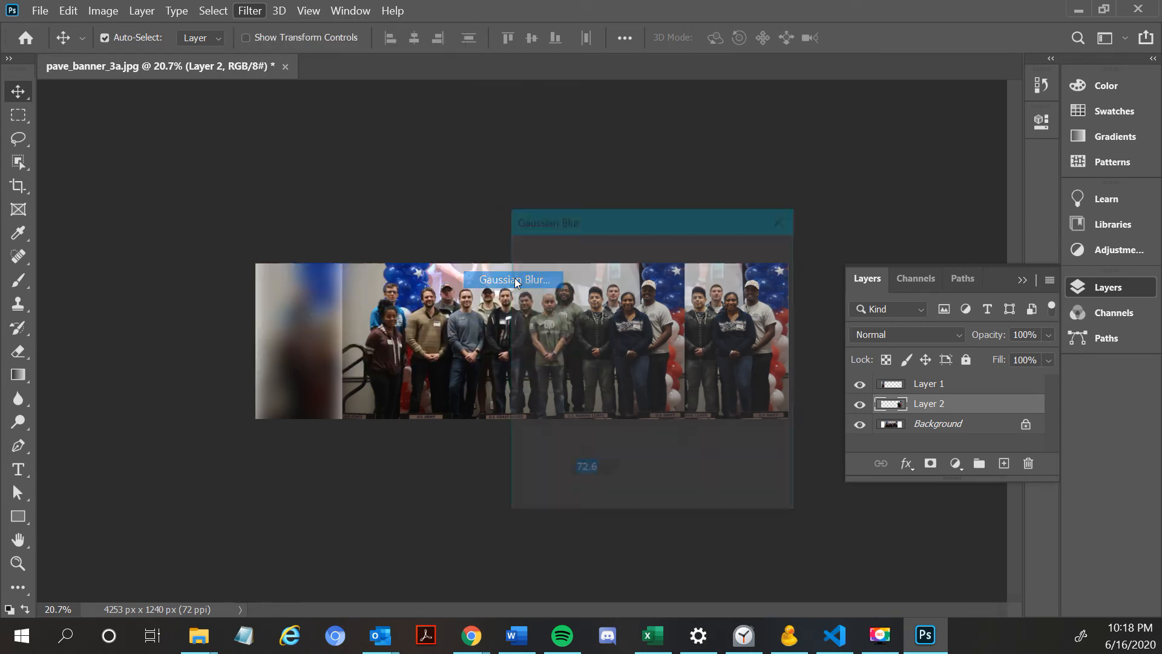
{"action": "left_click_drag", "start_coordinate": [703, 225], "coordinate": [517, 203]}
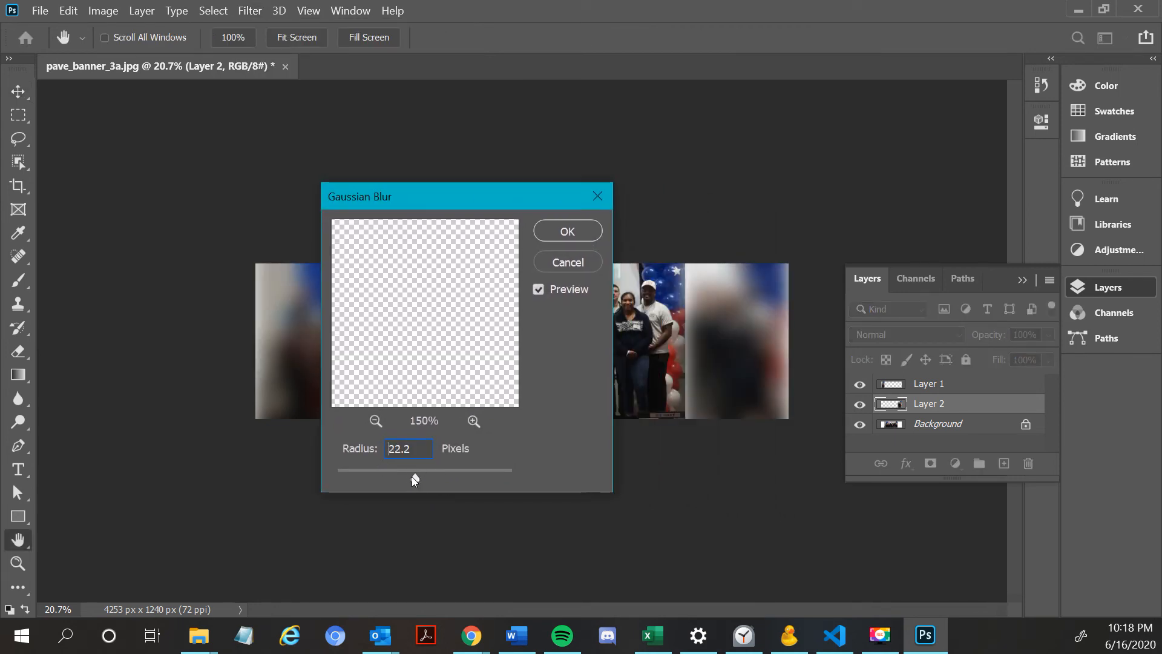
{"action": "left_click_drag", "start_coordinate": [381, 476], "coordinate": [442, 481]}
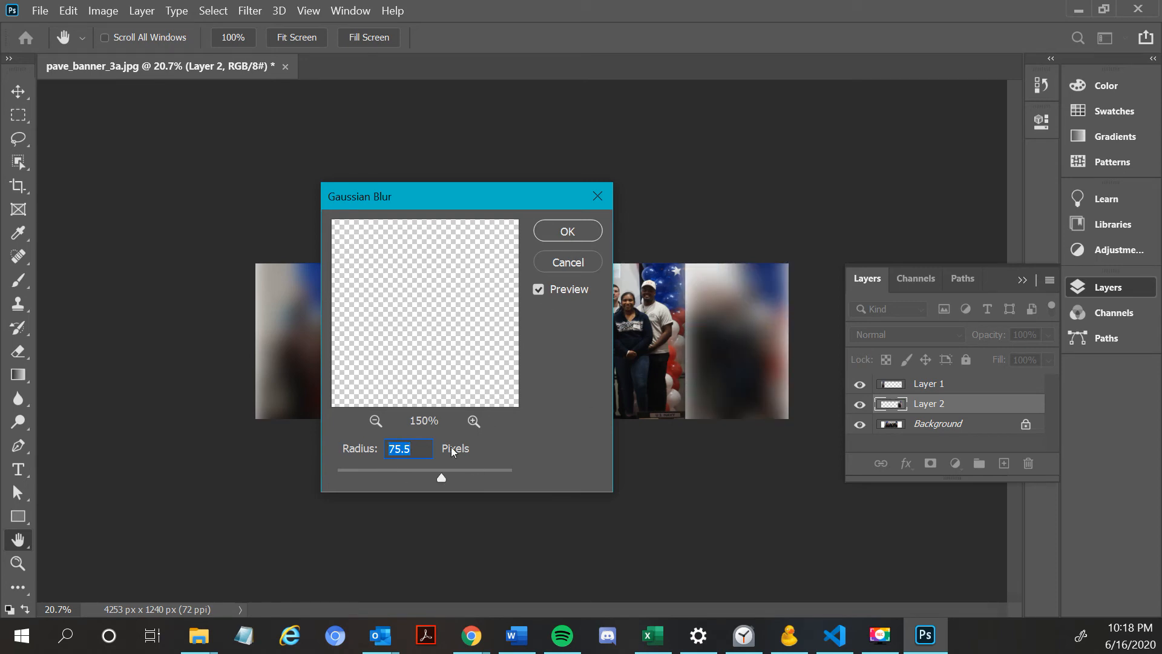
{"action": "type", "text": "72."}
{"action": "left_click_drag", "start_coordinate": [525, 207], "coordinate": [561, 343]}
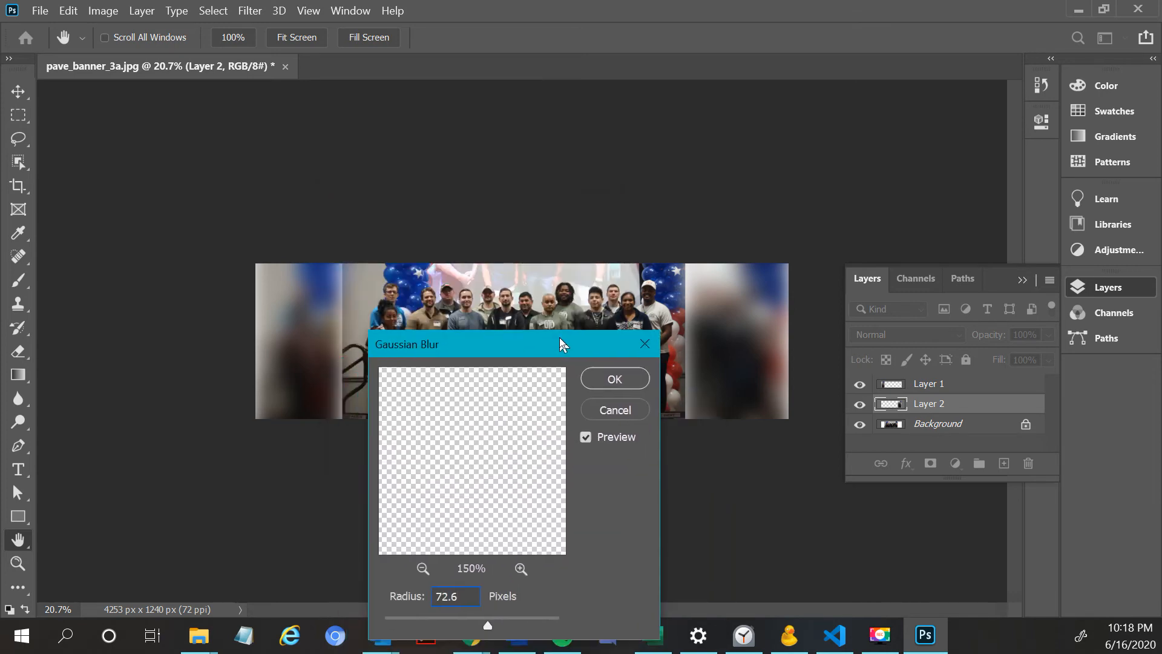
{"action": "left_click", "coordinate": [611, 380]}
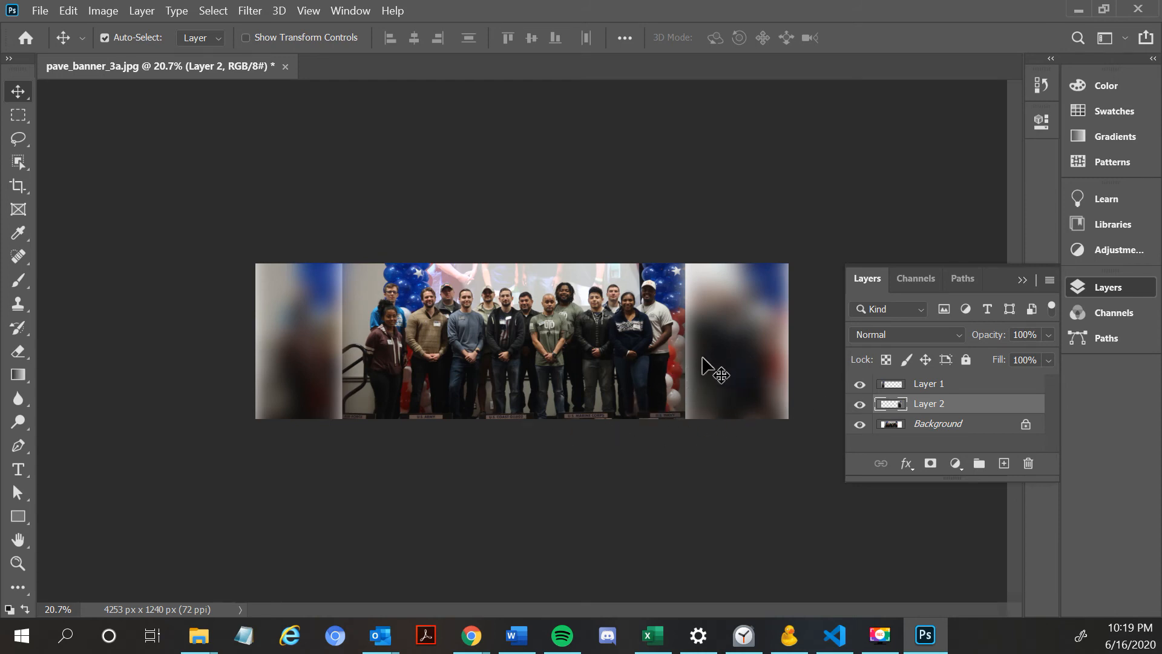
{"action": "left_click", "coordinate": [1029, 285]}
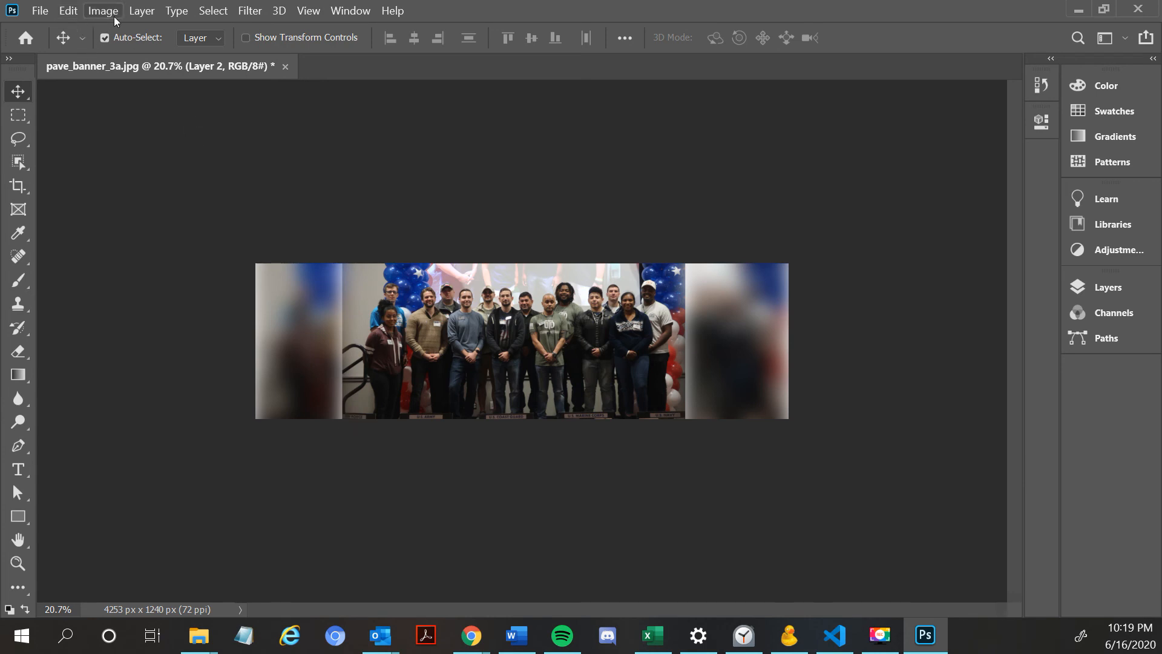
Step: Scale the blurred left strip proportionally to 79.89% with Free Transform, keeping its lower-left corner in place, and apply it
{"action": "left_click", "coordinate": [291, 307]}
{"action": "left_click", "coordinate": [79, 12]}
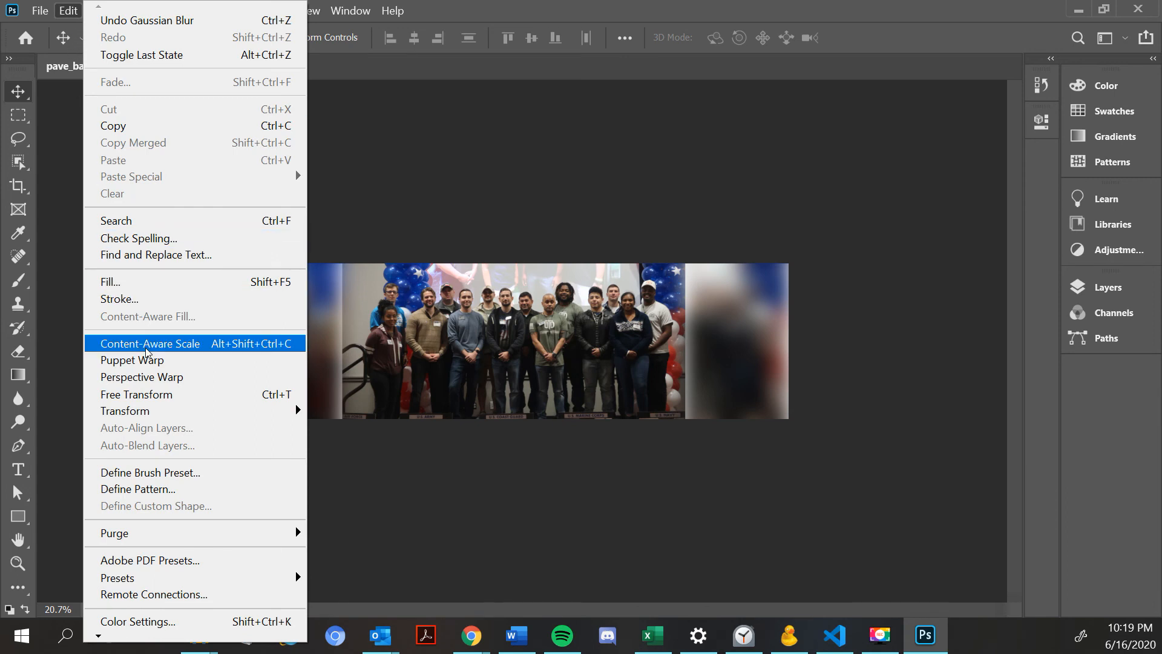
{"action": "left_click", "coordinate": [187, 398]}
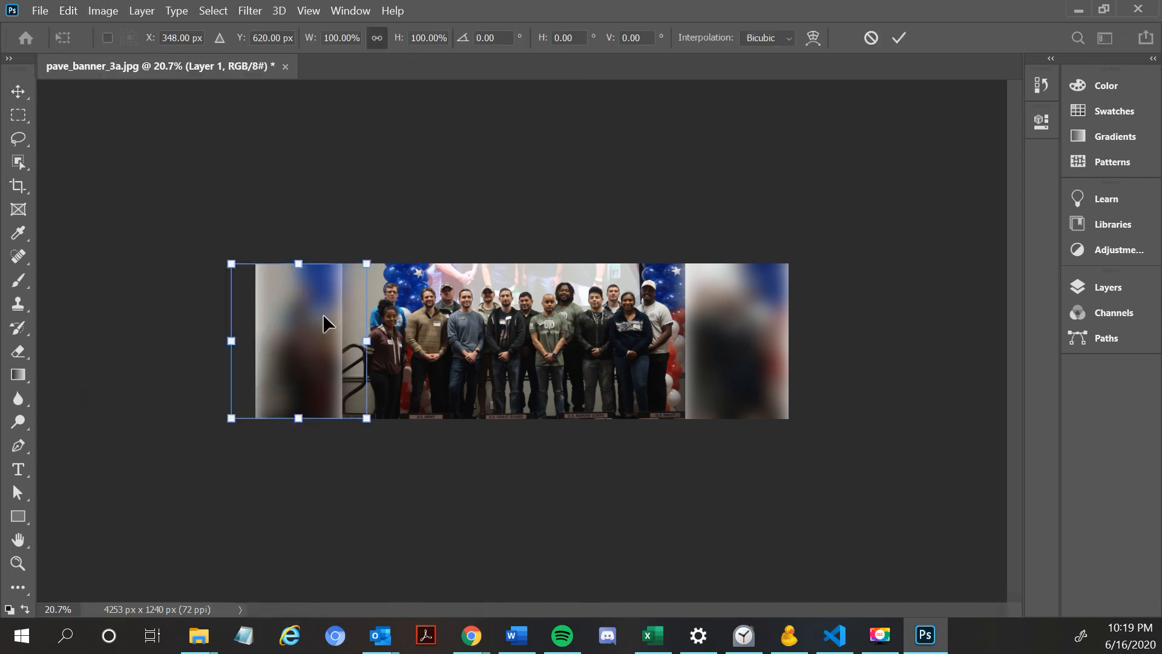
{"action": "left_click_drag", "start_coordinate": [367, 263], "coordinate": [330, 285]}
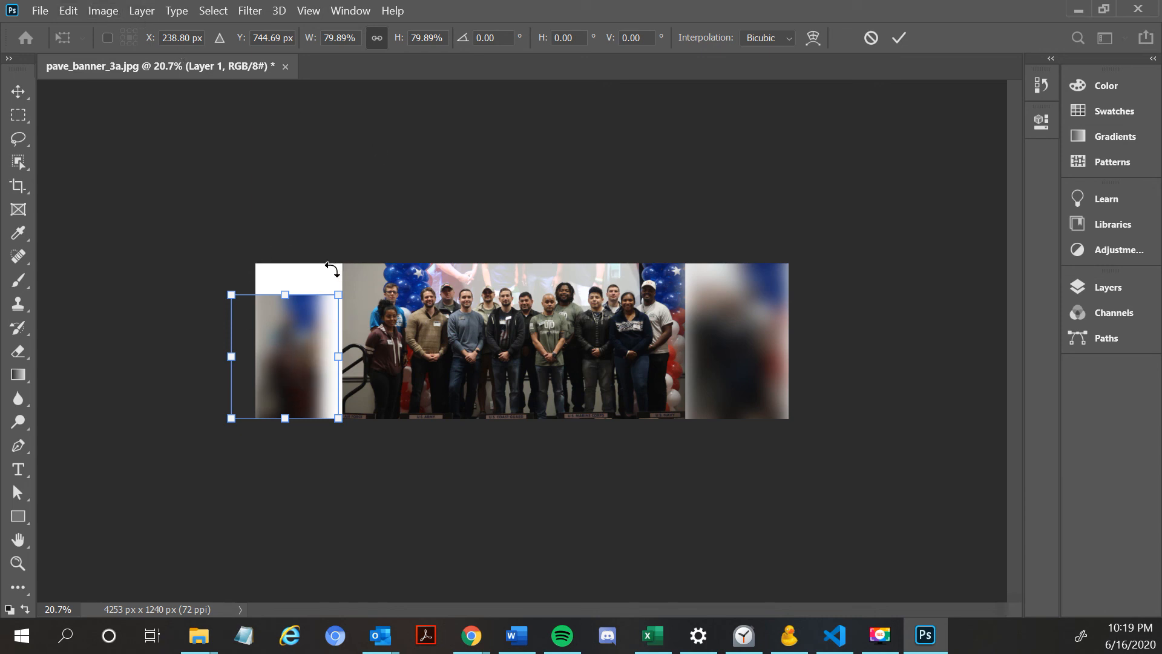
{"action": "left_click", "coordinate": [75, 8]}
{"action": "left_click", "coordinate": [70, 10]}
{"action": "left_click", "coordinate": [18, 91]}
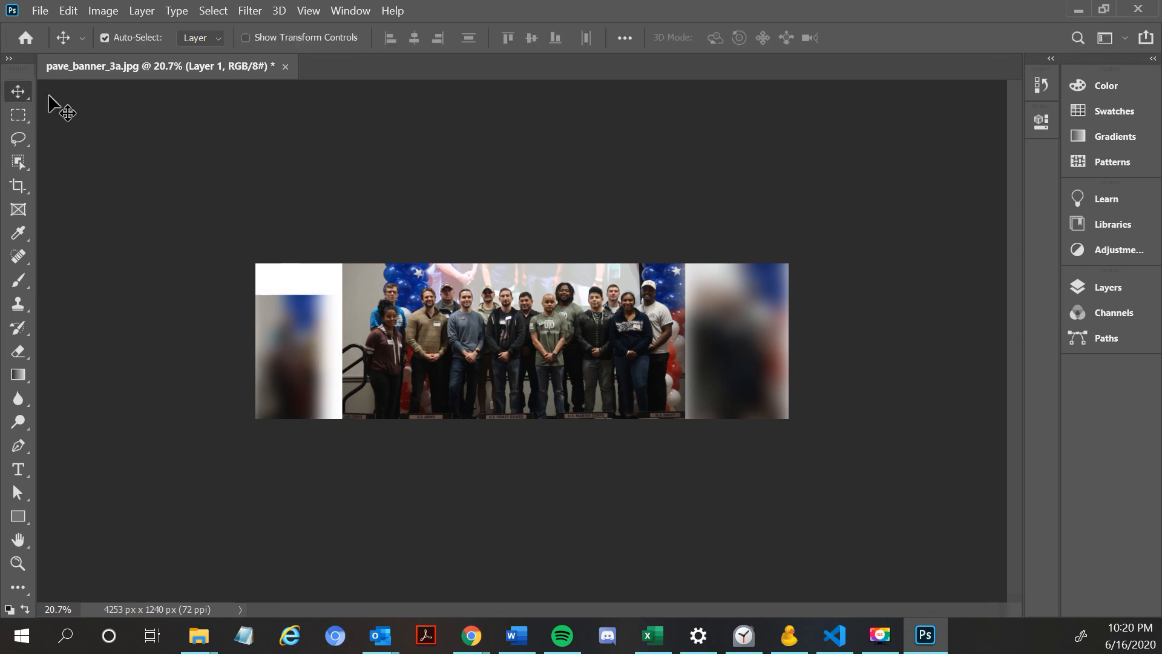
{"action": "left_click", "coordinate": [28, 122]}
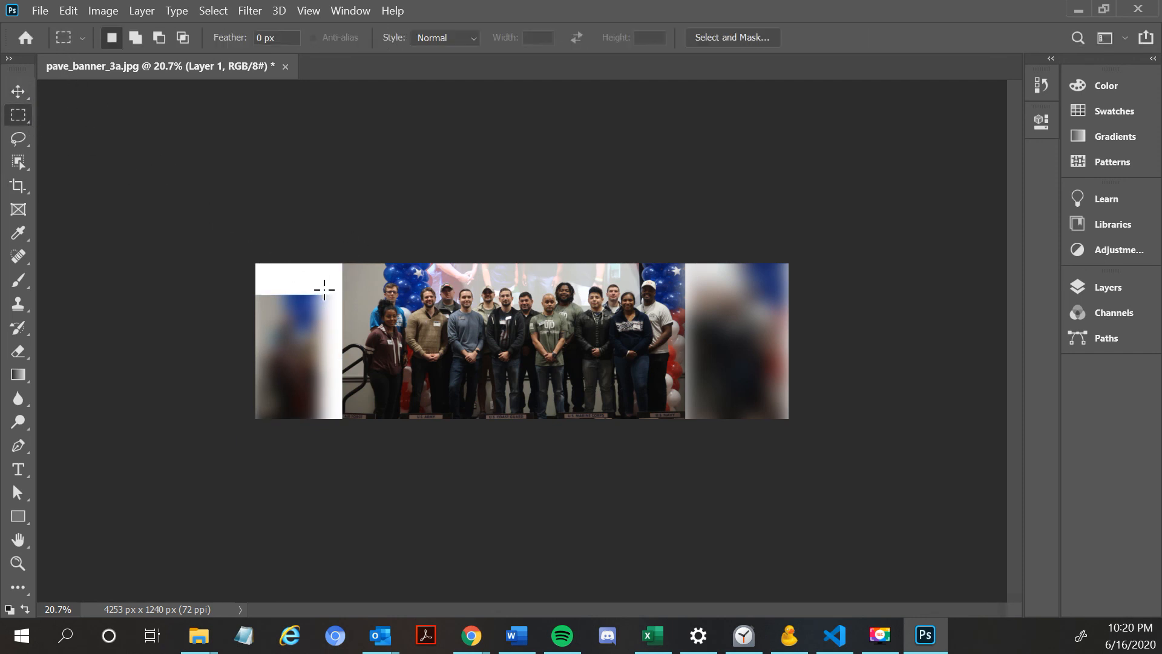
{"action": "left_click_drag", "start_coordinate": [325, 287], "coordinate": [340, 434]}
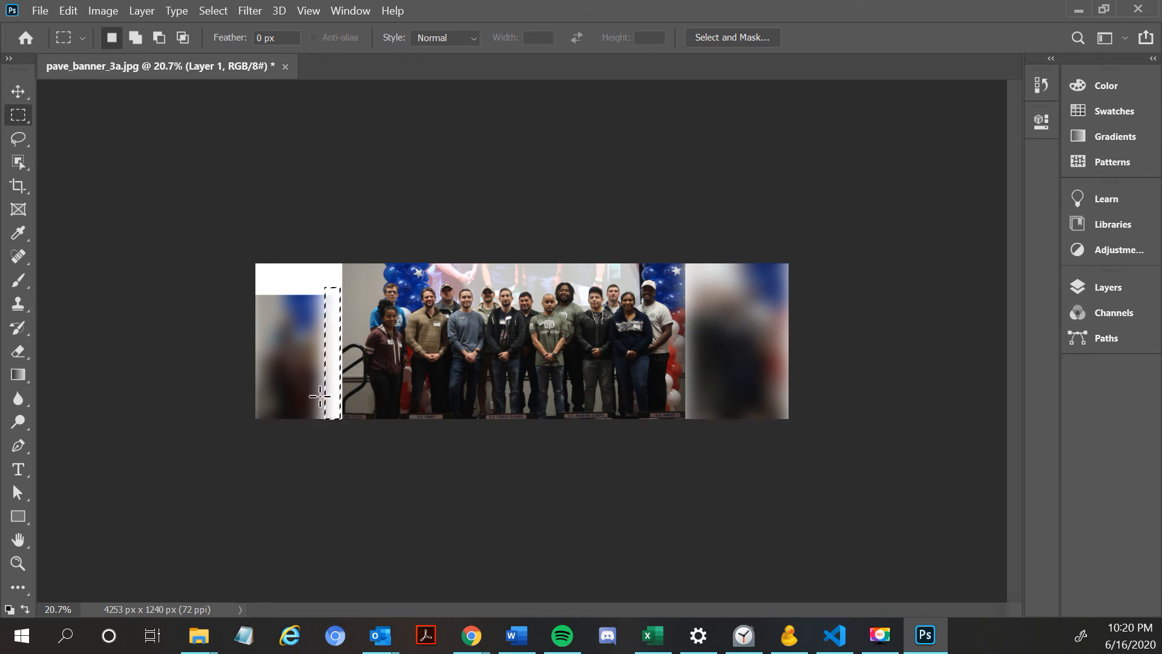
{"action": "left_click", "coordinate": [78, 10]}
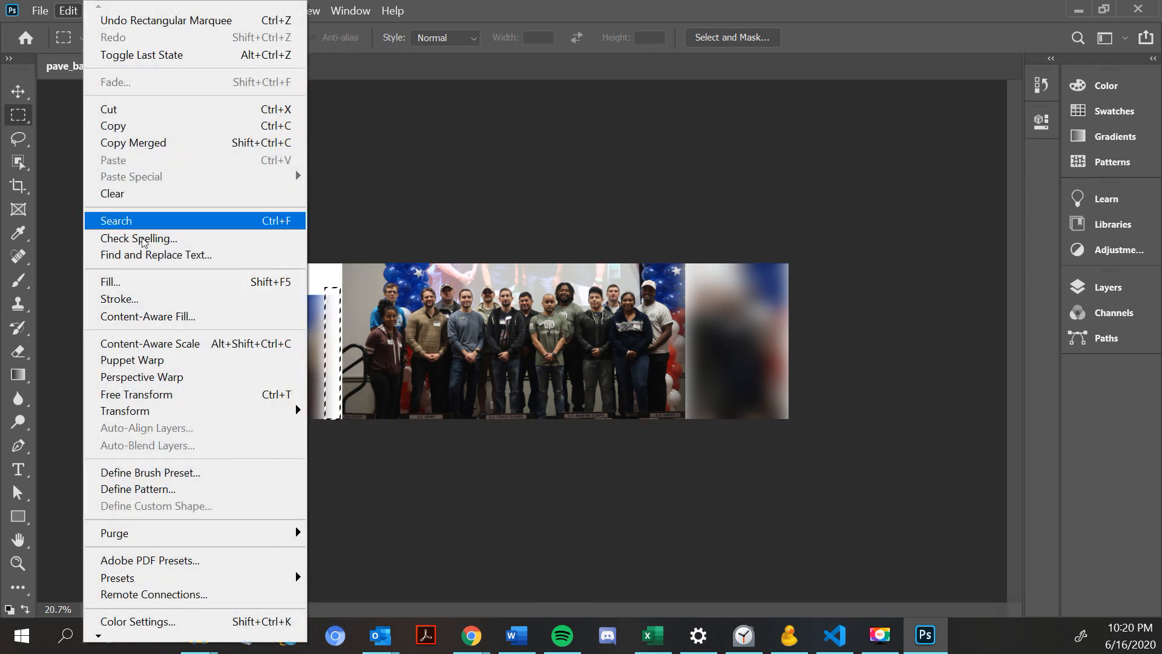
{"action": "left_click", "coordinate": [141, 200]}
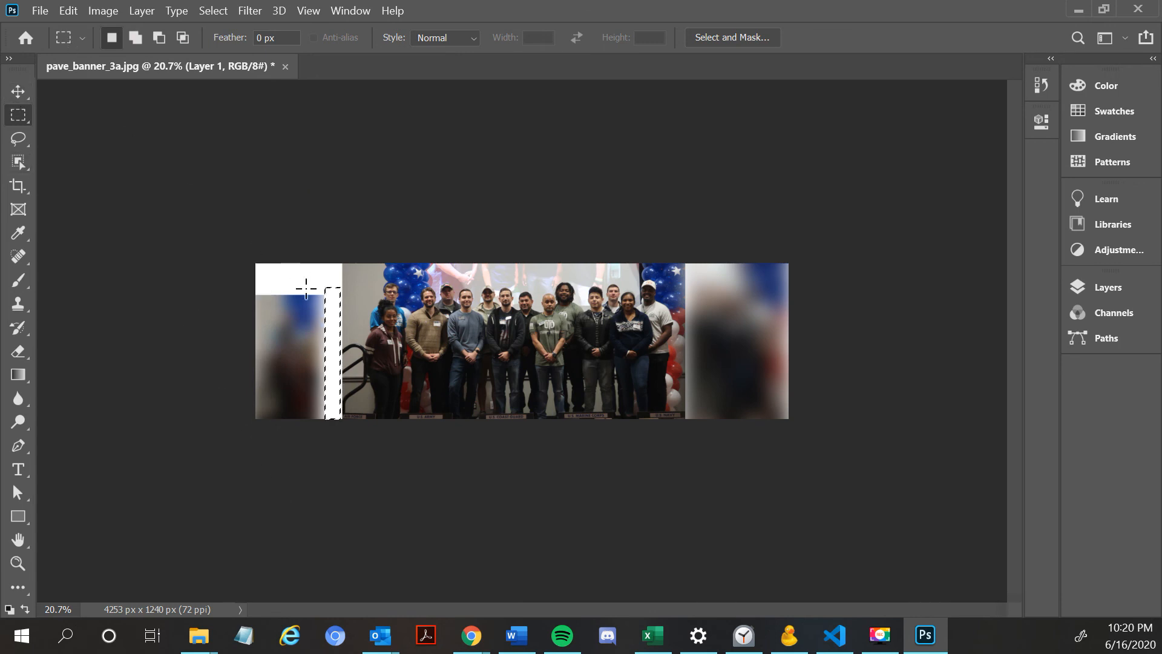
{"action": "left_click", "coordinate": [296, 267]}
Step: Enlarge the blurred left strip proportionally to 125.60% with Free Transform so it fills the blank left area, and apply it
{"action": "left_click", "coordinate": [68, 11]}
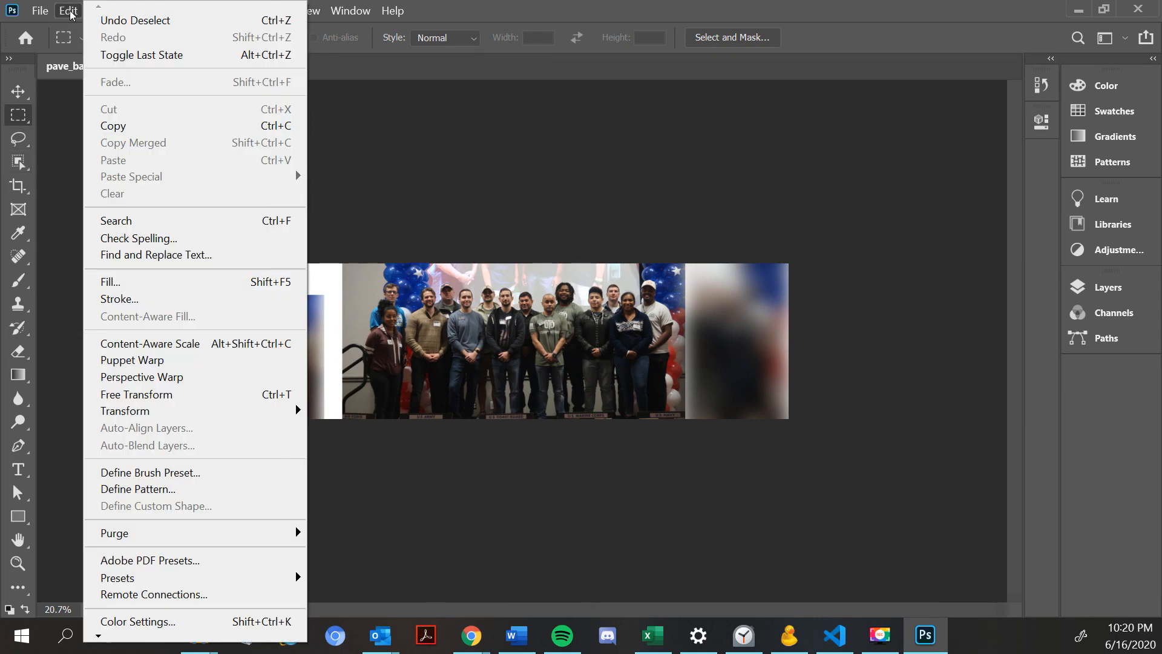
{"action": "left_click", "coordinate": [171, 398]}
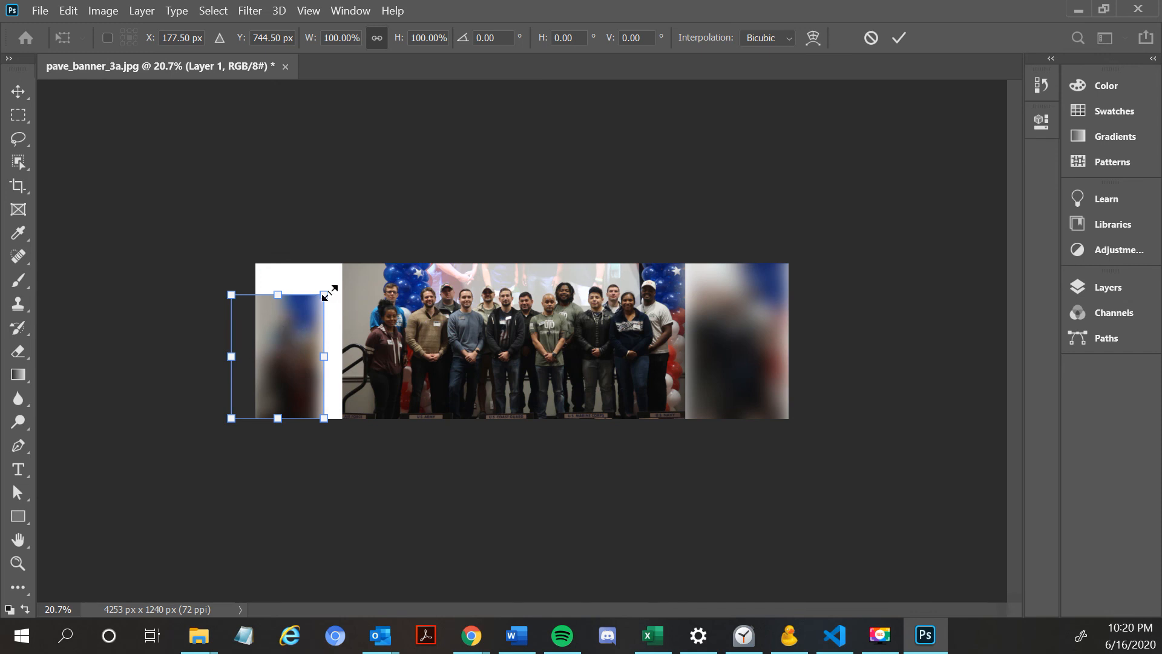
{"action": "mouse_move", "coordinate": [327, 294]}
{"action": "left_mouse_down"}
{"action": "mouse_move", "coordinate": [347, 250]}
{"action": "mouse_move", "coordinate": [310, 307]}
{"action": "left_mouse_up"}
{"action": "key", "text": "Return"}
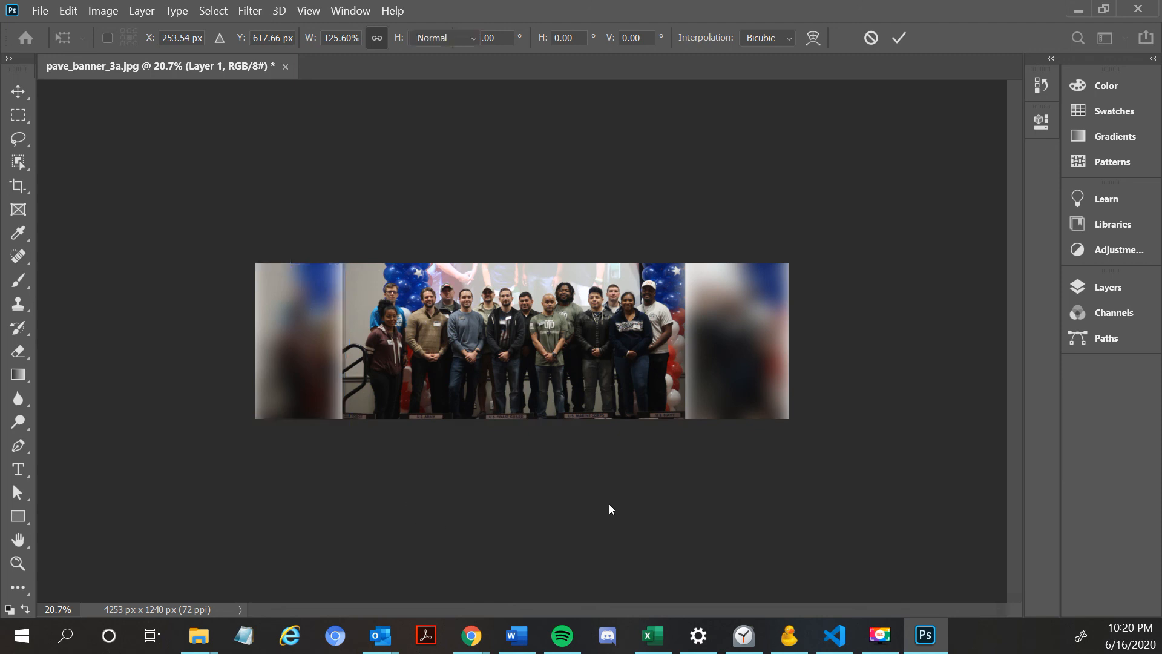
{"action": "key", "text": "m"}
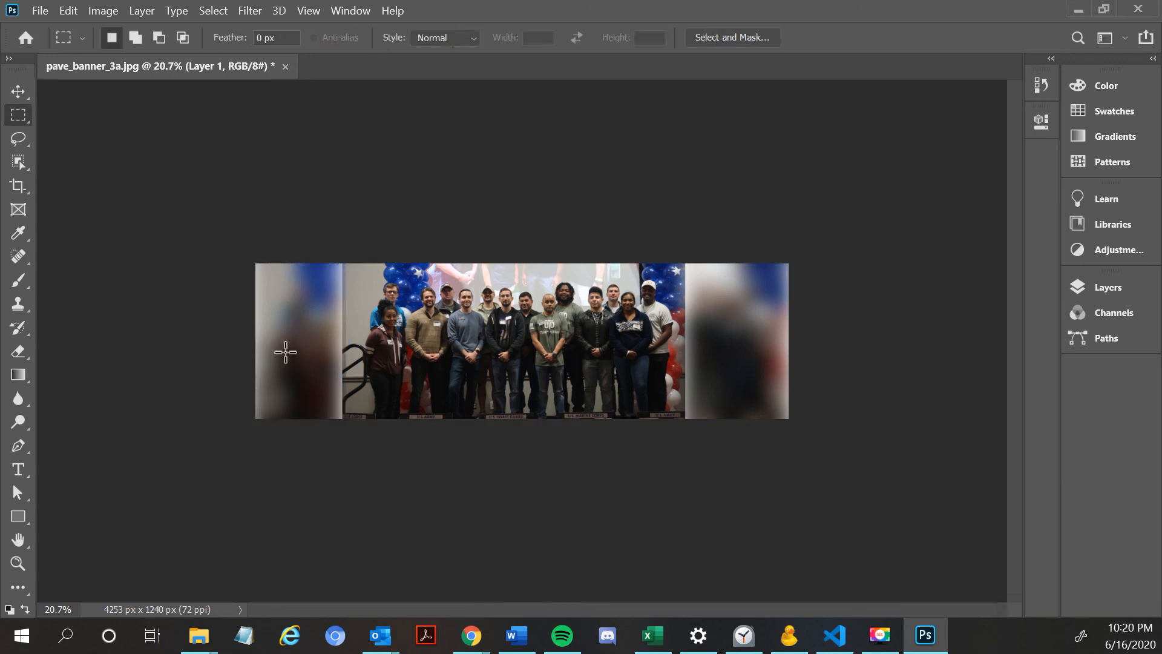
{"action": "left_click", "coordinate": [18, 91]}
{"action": "left_click_drag", "start_coordinate": [299, 281], "coordinate": [289, 291]}
{"action": "left_click", "coordinate": [510, 498]}
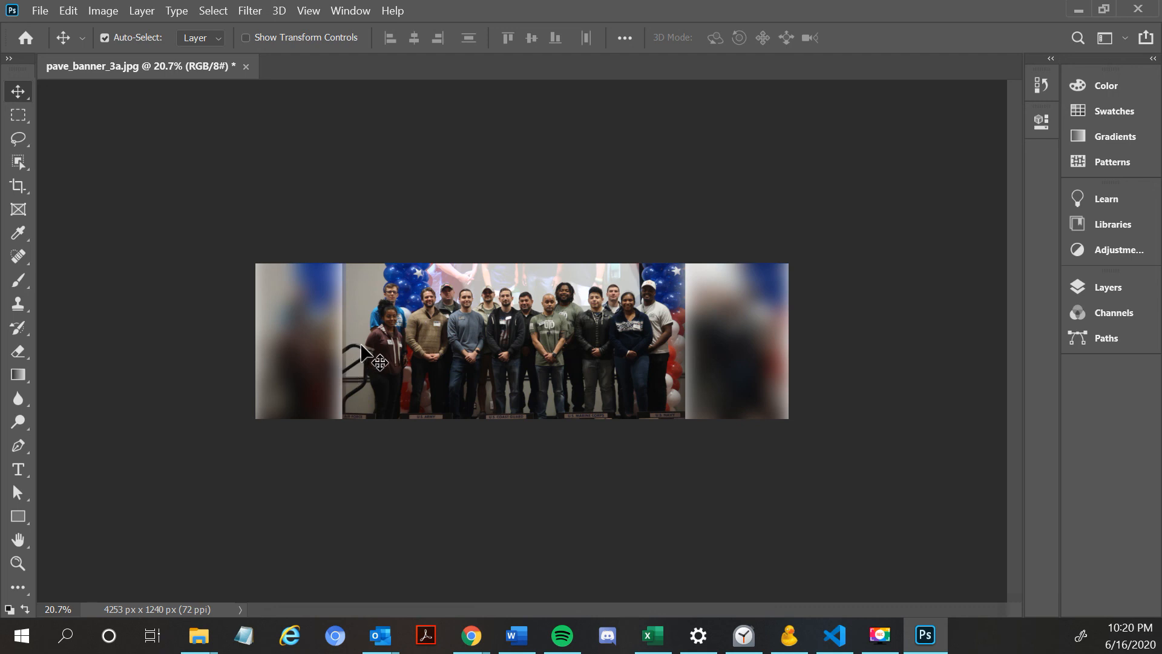
Step: Undo the last enlargement of the blurred left strip
{"action": "key", "text": "ctrl+z"}
{"action": "key", "text": "ctrl+z"}
{"action": "key", "text": "ctrl+z"}
{"action": "key", "text": "ctrl+z"}
{"action": "key", "text": "ctrl+z"}
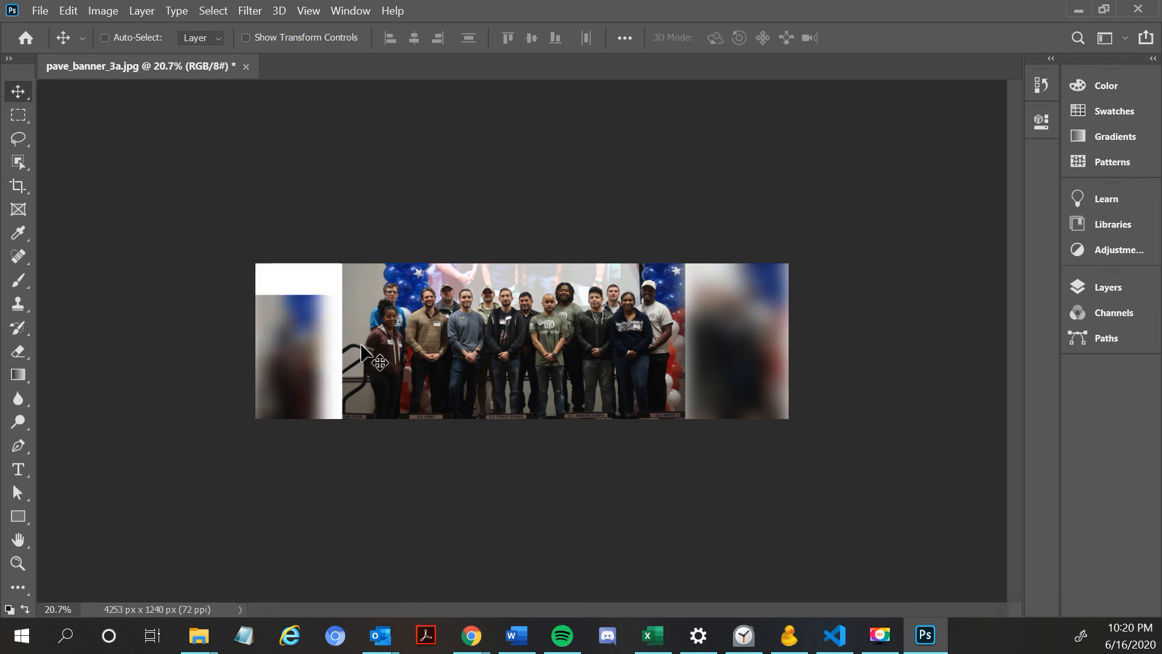